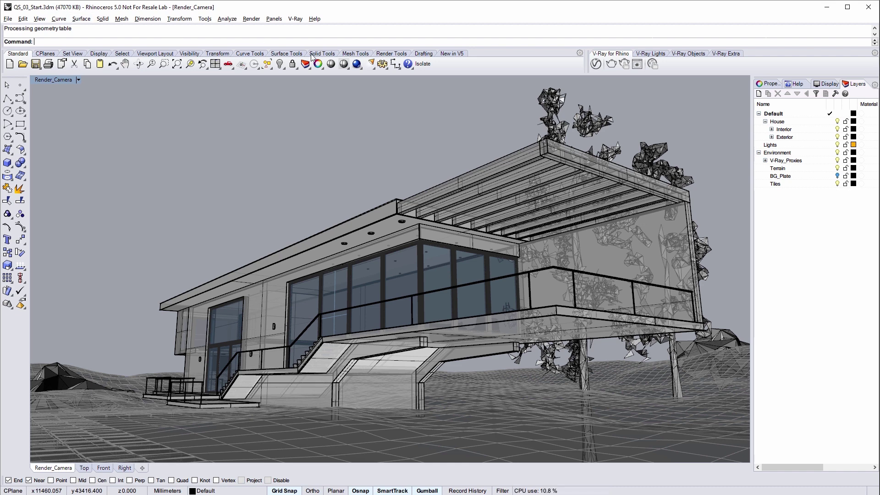
- Enable Material Override in the V-Ray Asset Editor and launch an Interactive render
{"action": "left_click", "coordinate": [595, 64]}
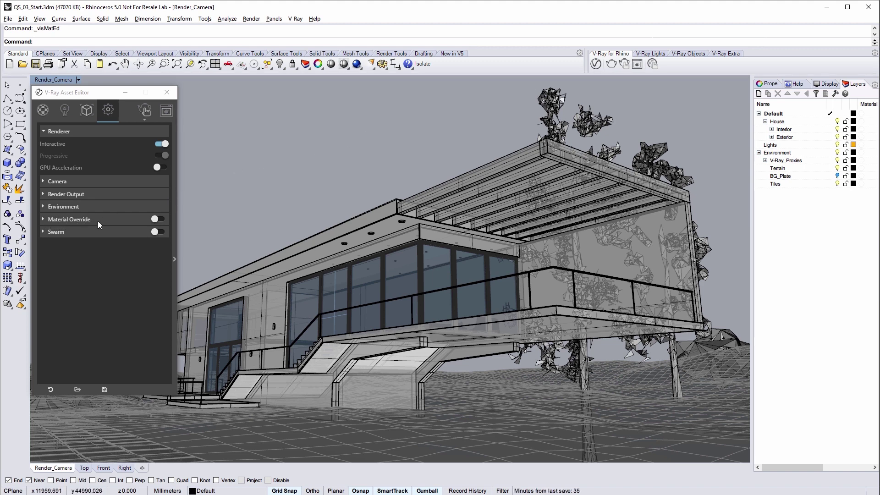
{"action": "left_click", "coordinate": [157, 219]}
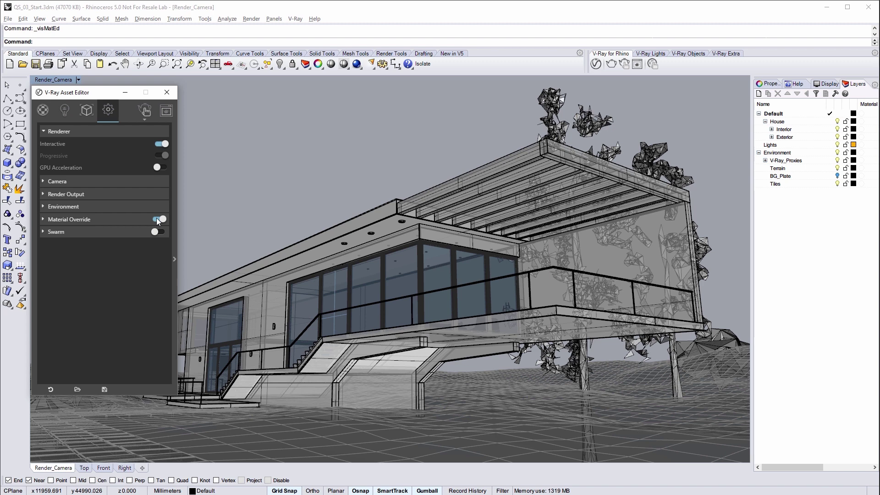
{"action": "left_click", "coordinate": [145, 121]}
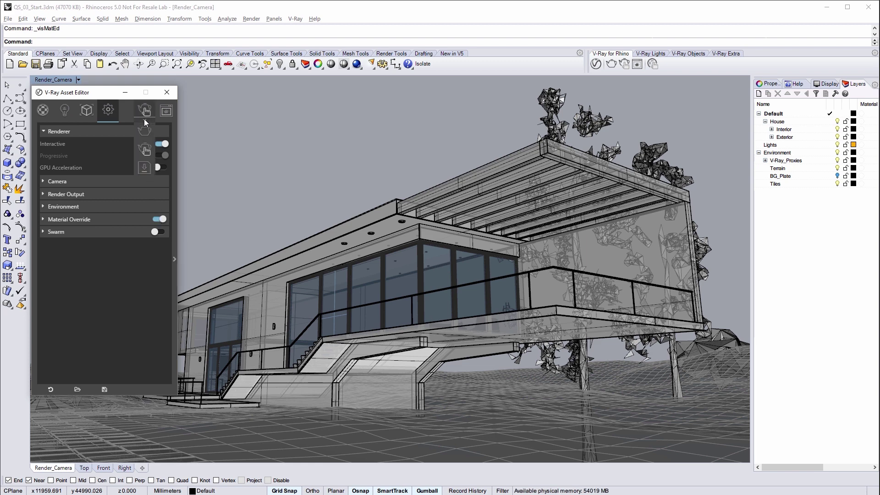
{"action": "left_click", "coordinate": [152, 149]}
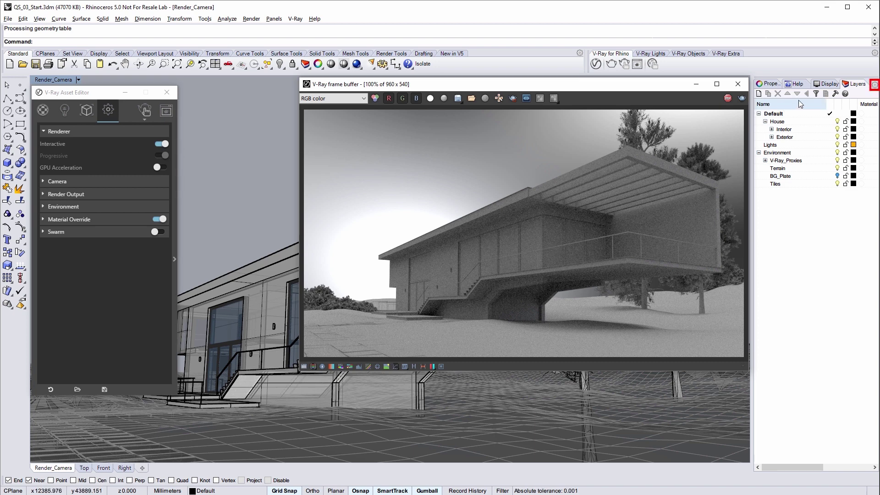
- Add the Sun panel to the side panels and switch Sun Options to On
{"action": "left_click", "coordinate": [874, 86]}
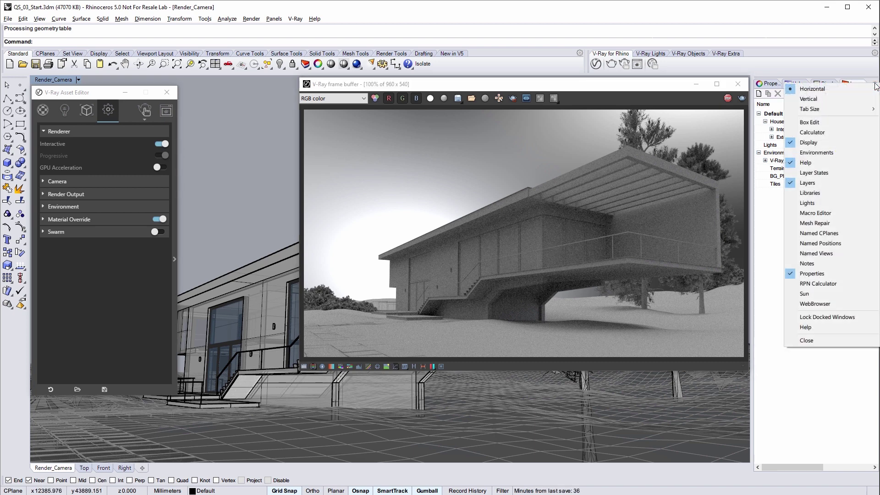
{"action": "left_click", "coordinate": [811, 295]}
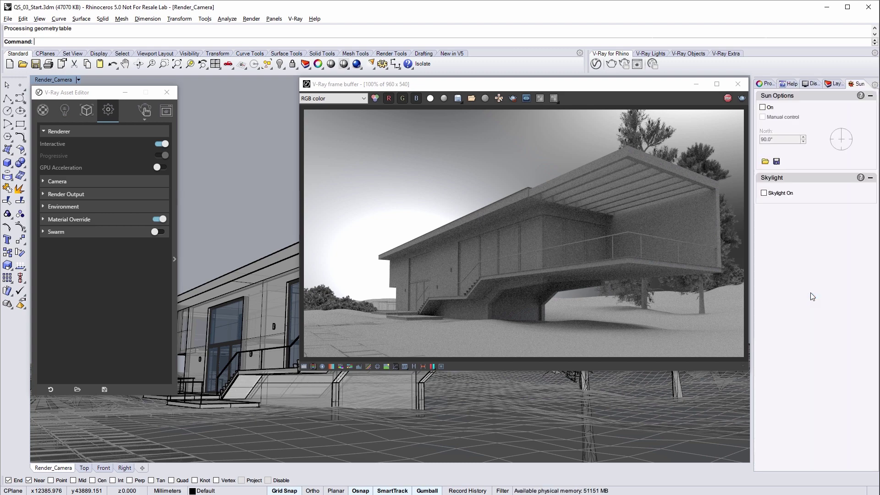
{"action": "left_click", "coordinate": [763, 107]}
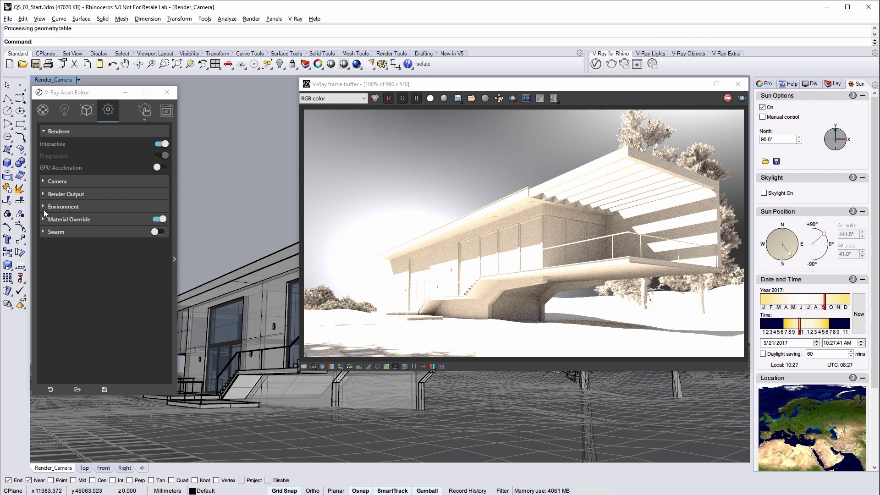
- Clear the Environment Background texture slot and assign a Sky texture to it
{"action": "left_click", "coordinate": [88, 206]}
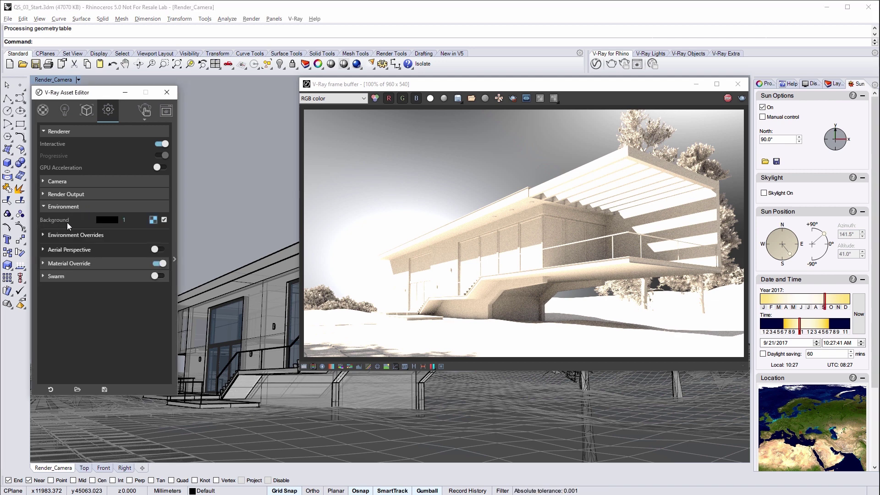
{"action": "right_click", "coordinate": [152, 221]}
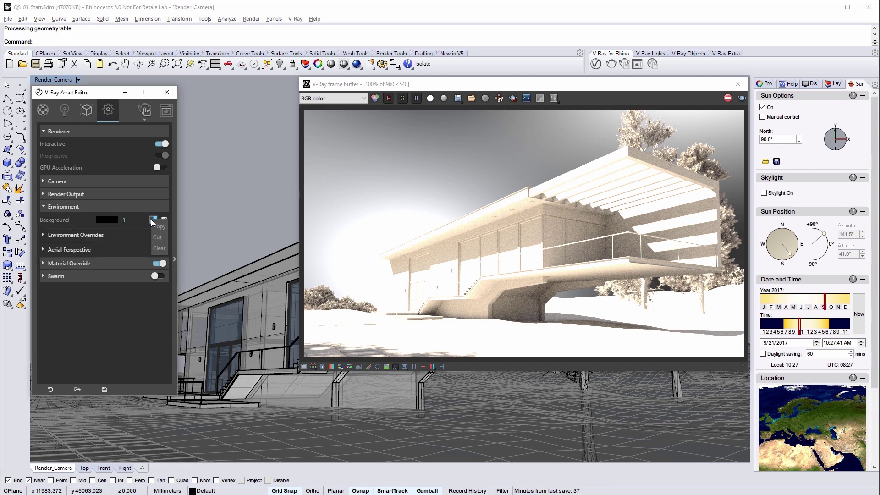
{"action": "left_click", "coordinate": [159, 249]}
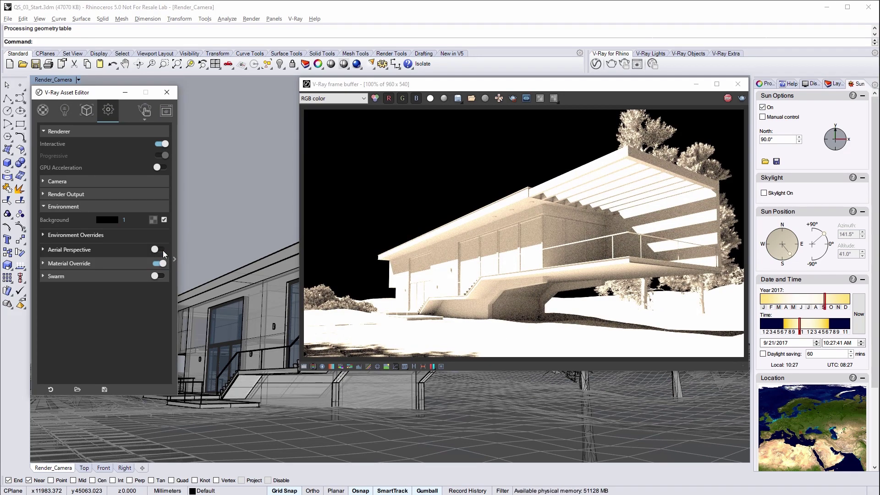
{"action": "left_click", "coordinate": [153, 219]}
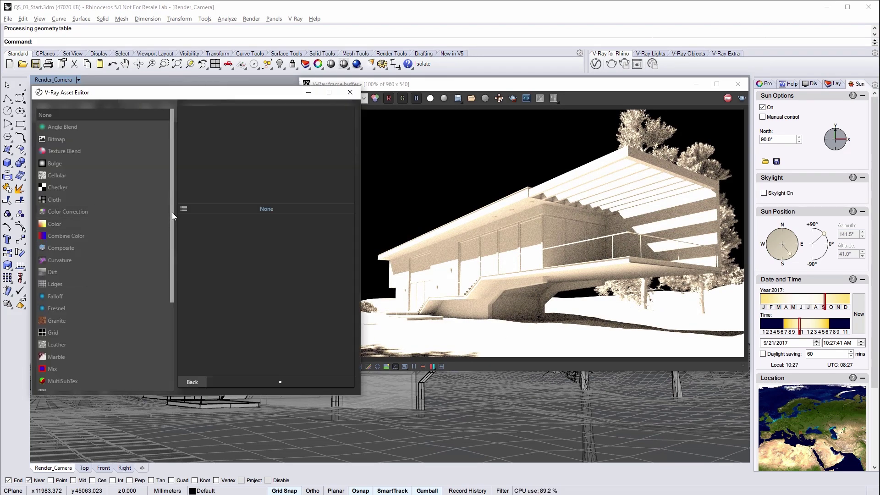
{"action": "left_click_drag", "start_coordinate": [169, 254], "coordinate": [167, 311]}
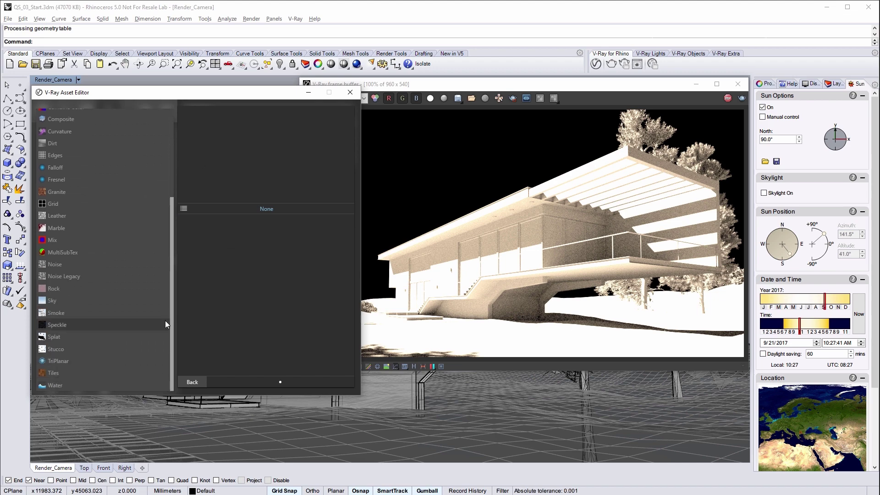
{"action": "left_click", "coordinate": [64, 302]}
{"action": "left_click", "coordinate": [189, 381]}
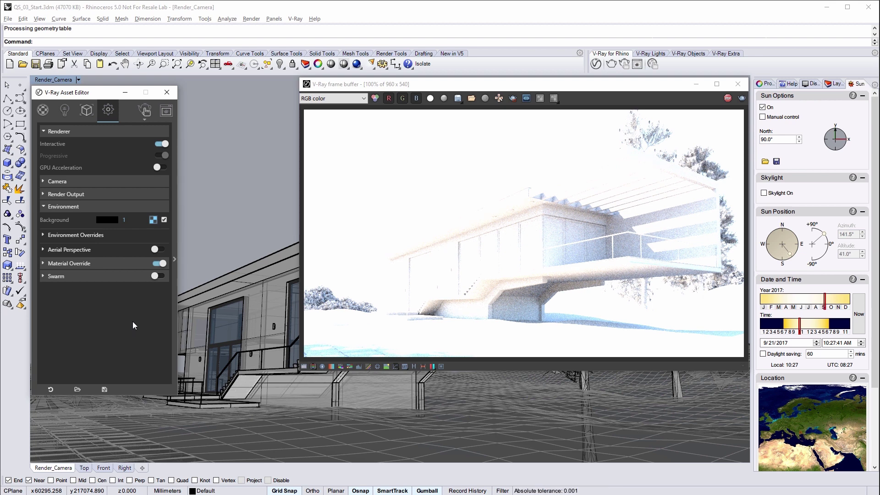
- Set the camera Exposure Value to 14, then lower it to 12.48
{"action": "left_click", "coordinate": [110, 207]}
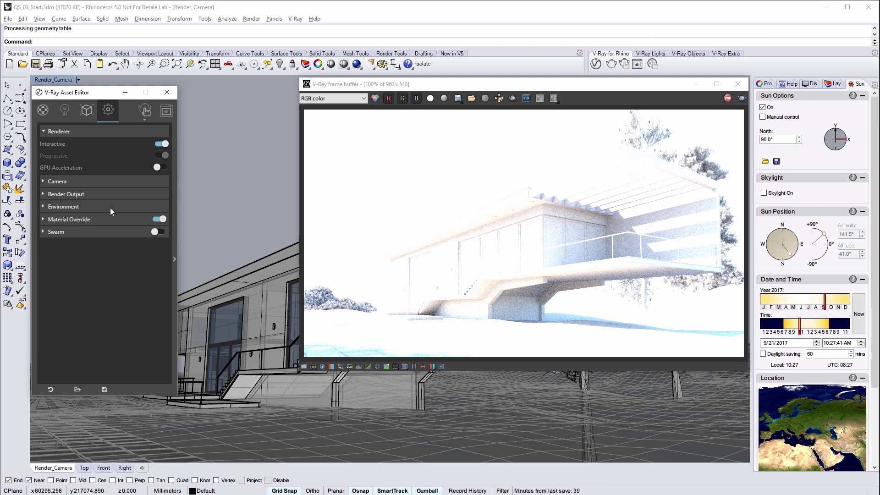
{"action": "left_click", "coordinate": [108, 180]}
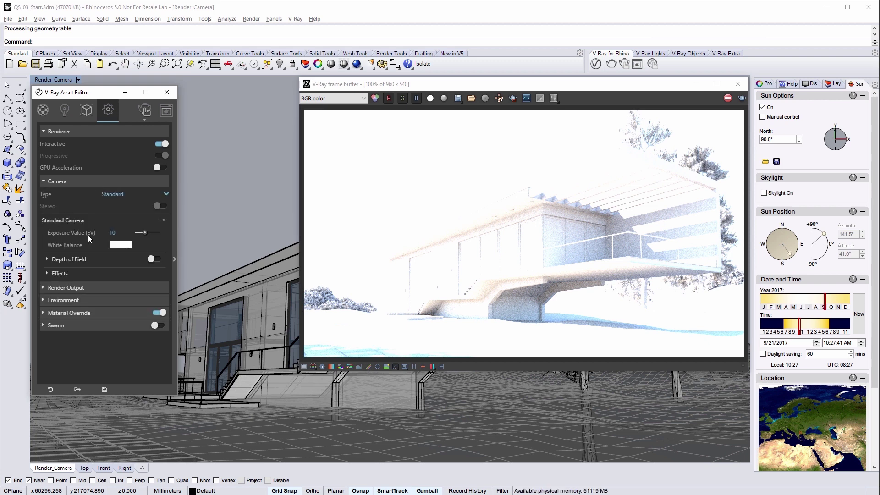
{"action": "double_click", "coordinate": [121, 233]}
{"action": "type", "text": "14"}
{"action": "key", "text": "Return"}
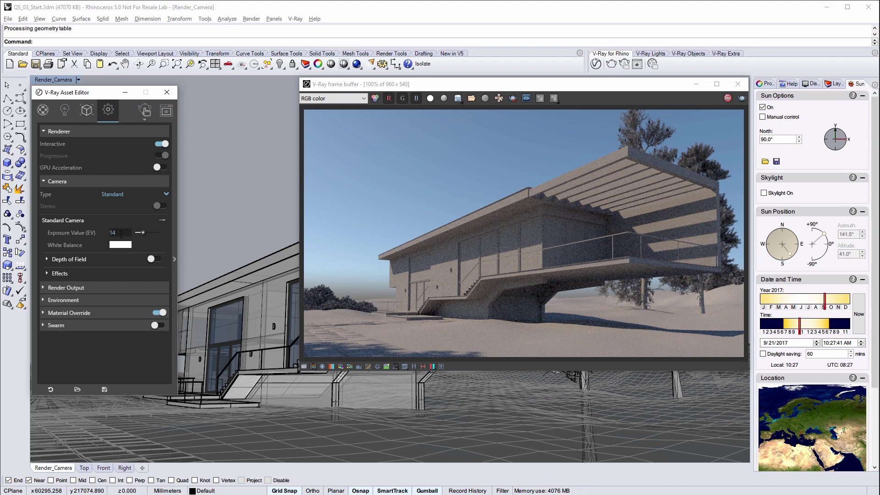
{"action": "left_click_drag", "start_coordinate": [124, 233], "coordinate": [100, 231]}
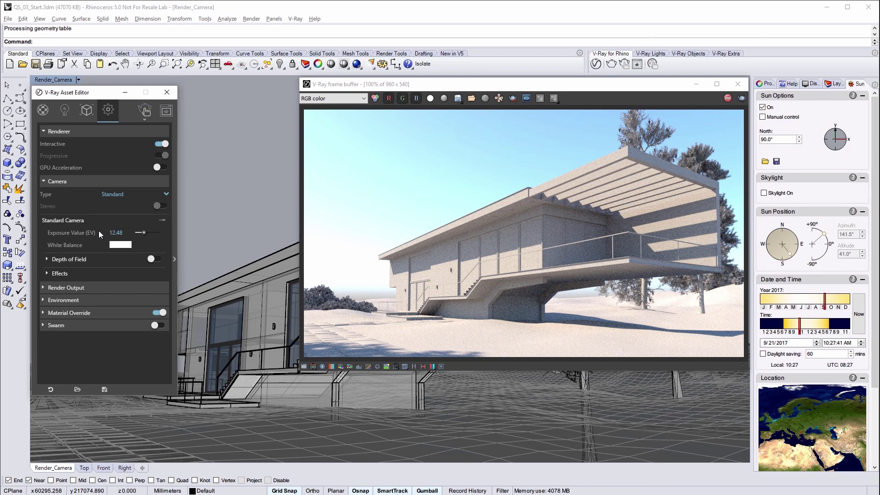
- Set the sun date to 5/15/2017 and time to about 8:44 AM
{"action": "left_click", "coordinate": [786, 324]}
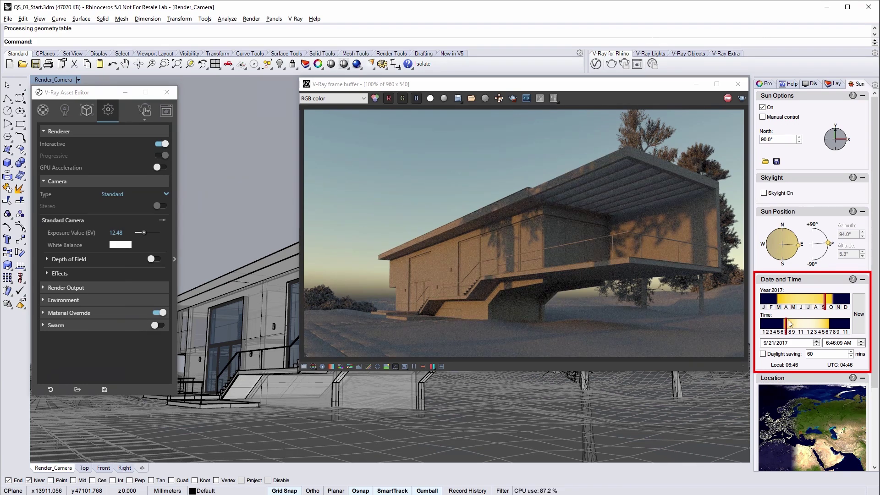
{"action": "left_click", "coordinate": [794, 298]}
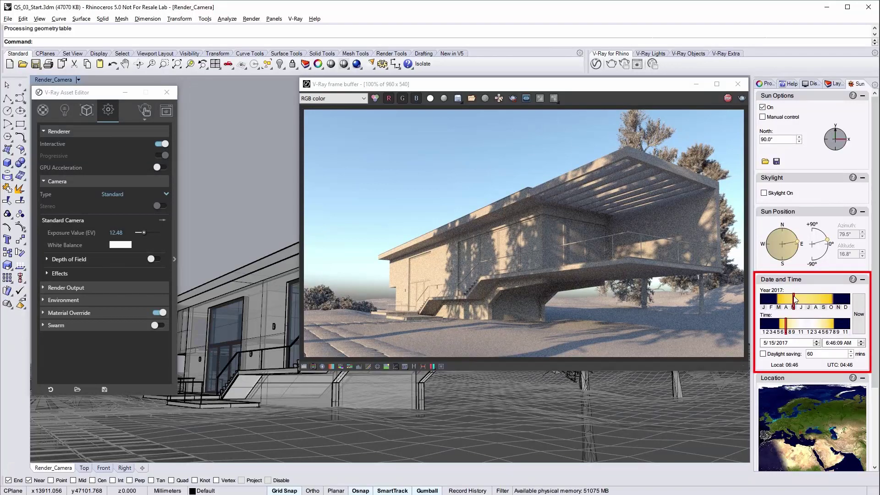
{"action": "left_click", "coordinate": [794, 323]}
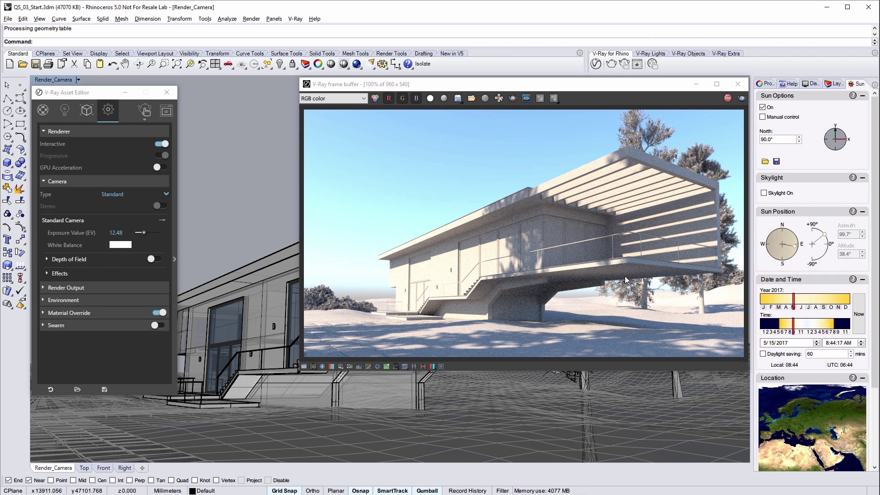
- Open the SunLight properties and zoom the render into the roof shadows
{"action": "left_click", "coordinate": [64, 113]}
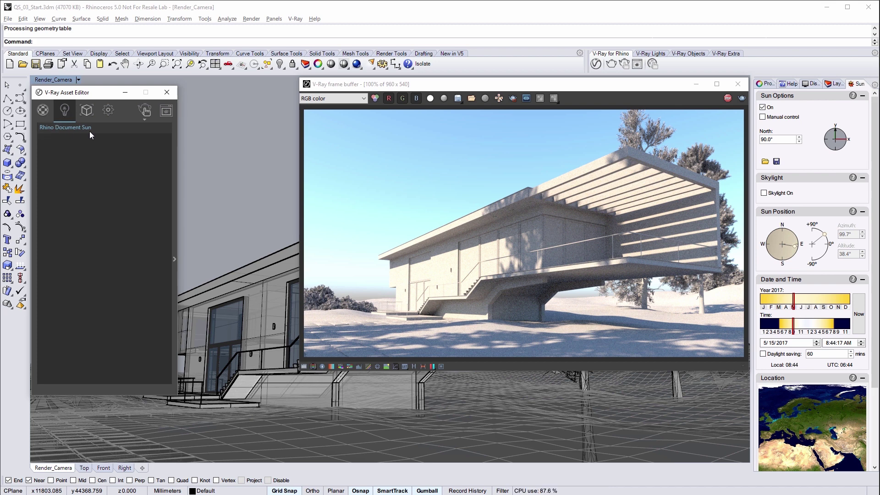
{"action": "left_click", "coordinate": [173, 159]}
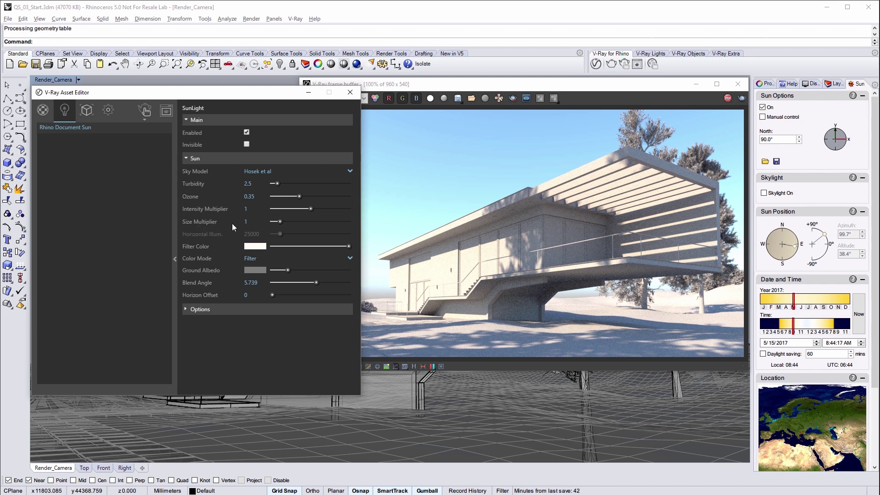
{"action": "left_click", "coordinate": [515, 99]}
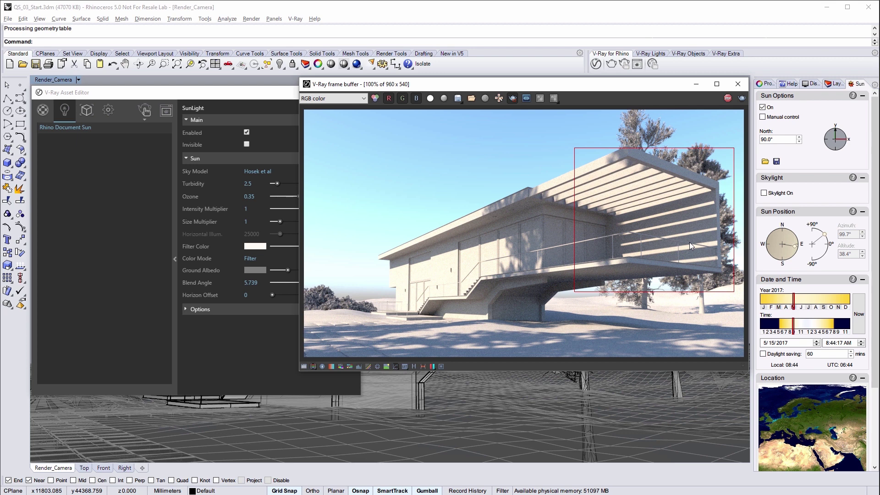
{"action": "scroll", "coordinate": [689, 242], "scroll_direction": "up", "scroll_amount": 2}
{"action": "middle_click_drag", "start_coordinate": [689, 241], "coordinate": [659, 271]}
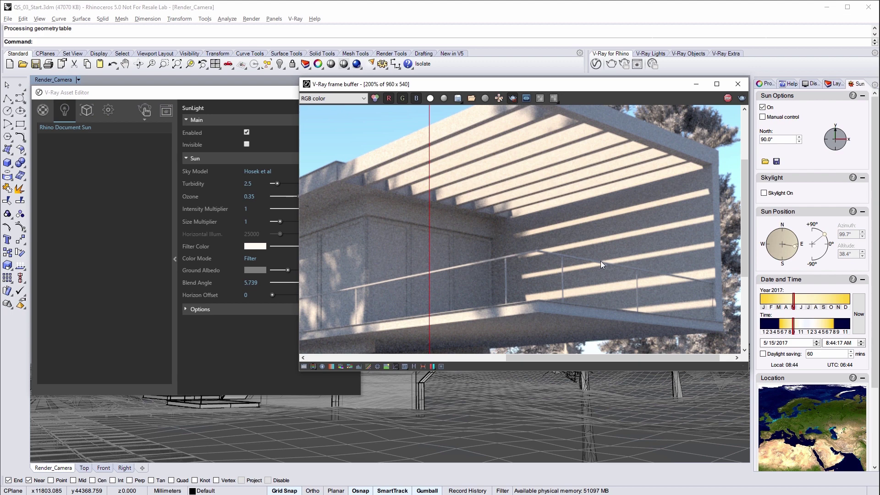
- Change the sun's Size Multiplier to 1 and re-render the full image at 100%
{"action": "left_click", "coordinate": [261, 222]}
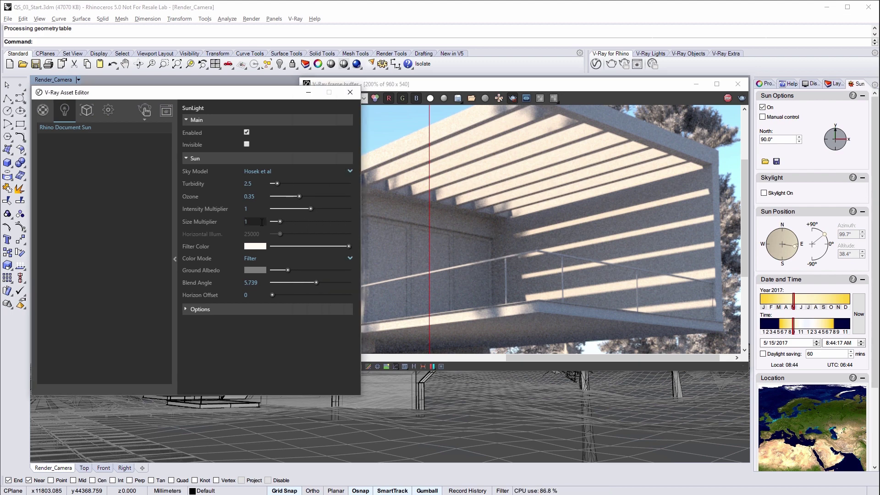
{"action": "type", "text": "0"}
{"action": "key", "text": "Return"}
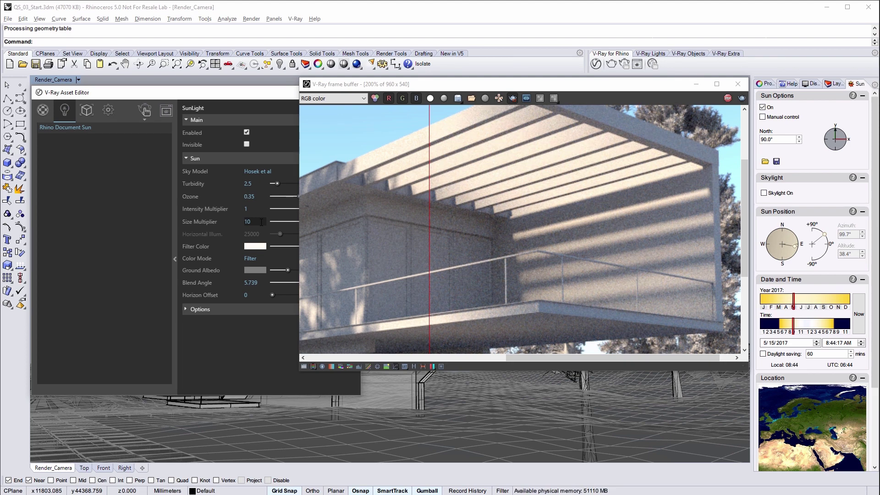
{"action": "left_click", "coordinate": [454, 196]}
{"action": "double_click", "coordinate": [453, 193]}
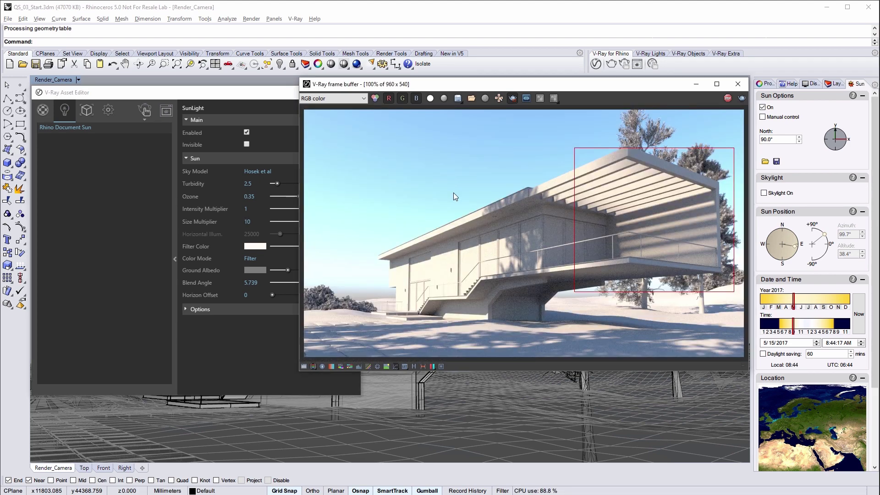
{"action": "left_click", "coordinate": [514, 99]}
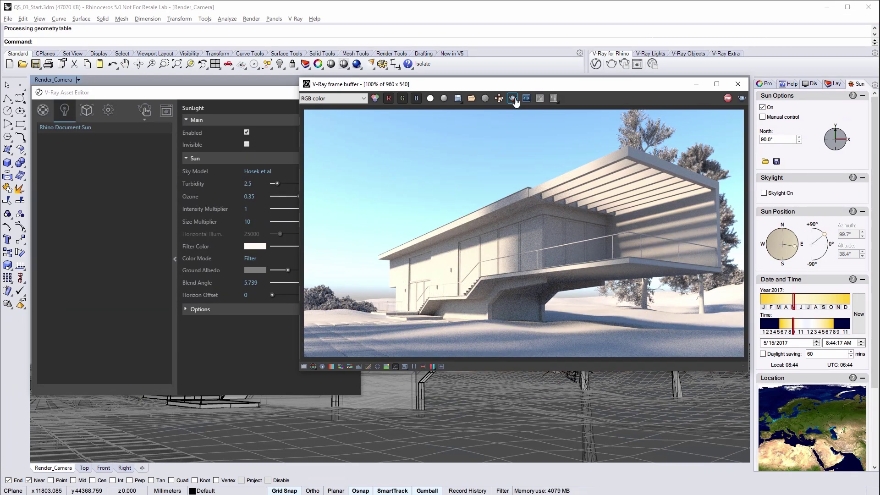
{"action": "left_click", "coordinate": [262, 222]}
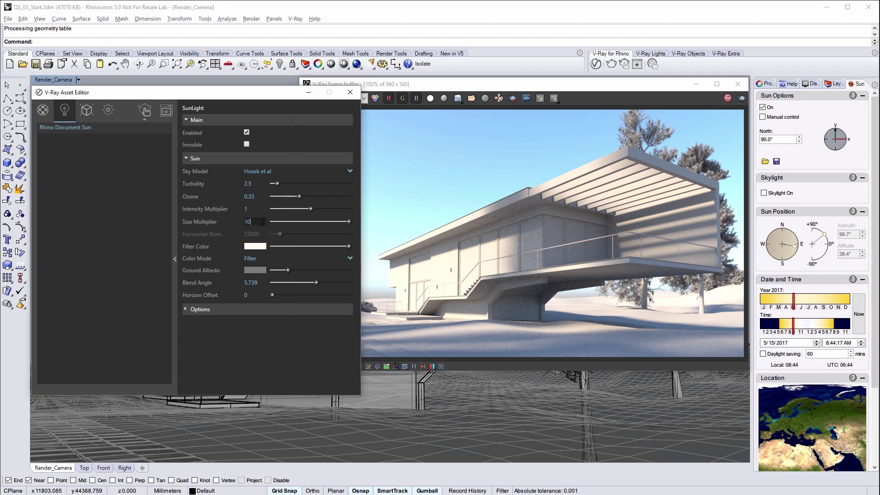
{"action": "key", "text": "BackSpace"}
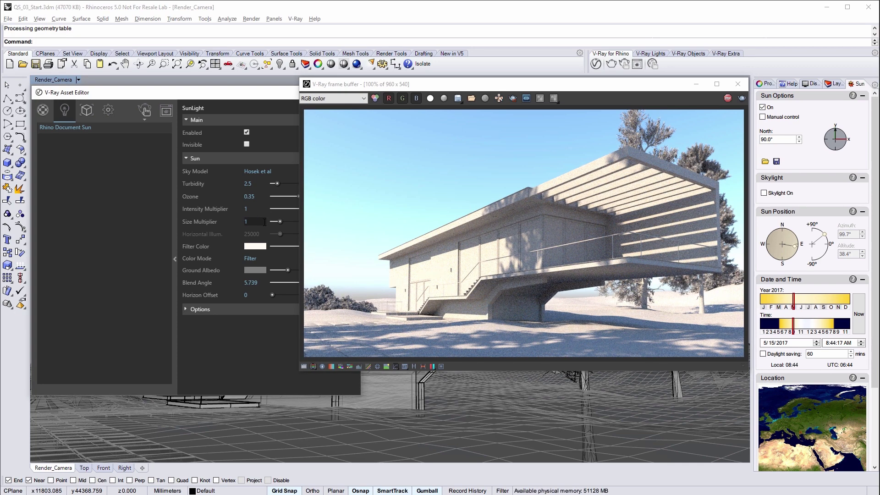
- Set the sun's Filter Color to pure white in the Color dialog
{"action": "left_click", "coordinate": [171, 247]}
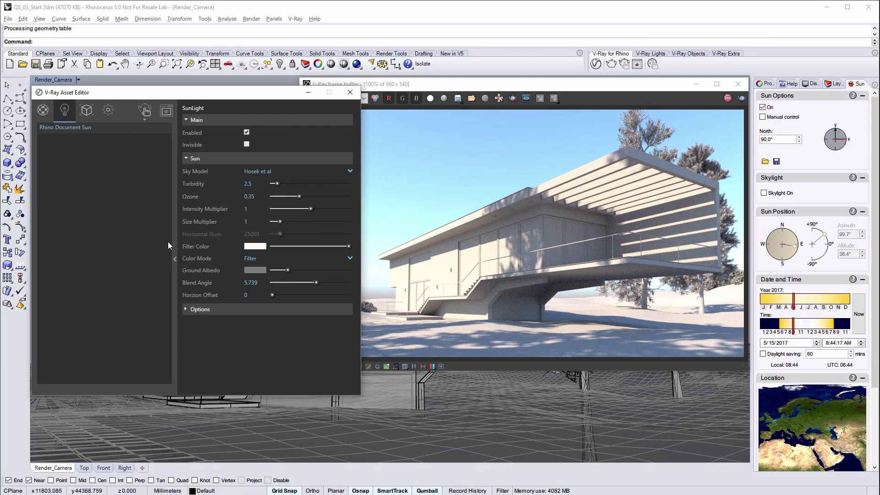
{"action": "left_click", "coordinate": [255, 246]}
{"action": "left_click", "coordinate": [64, 243]}
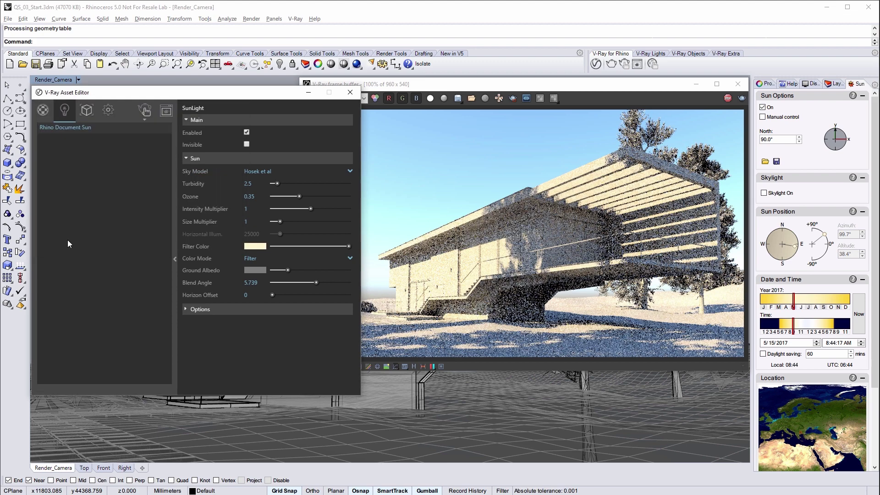
{"action": "left_click", "coordinate": [434, 86]}
{"action": "left_click", "coordinate": [255, 246]}
{"action": "left_click", "coordinate": [184, 120]}
{"action": "left_click_drag", "start_coordinate": [235, 124], "coordinate": [235, 118]}
{"action": "left_click", "coordinate": [59, 243]}
- Stop the running render and return to the Asset Editor's Settings tab
{"action": "left_click", "coordinate": [446, 85]}
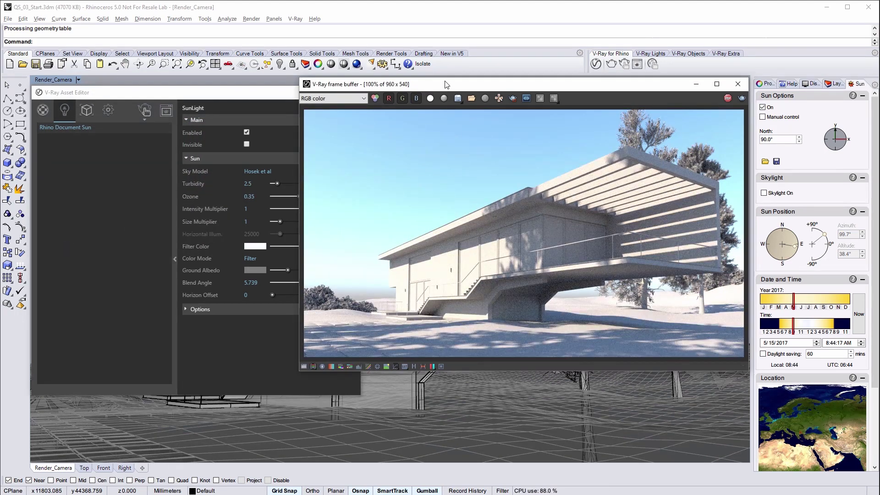
{"action": "left_click", "coordinate": [728, 98]}
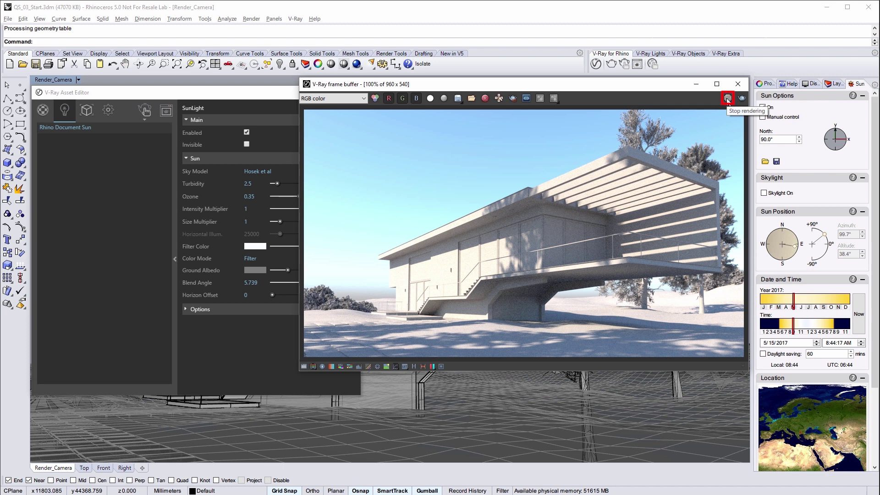
{"action": "left_click", "coordinate": [131, 138]}
{"action": "left_click", "coordinate": [108, 114]}
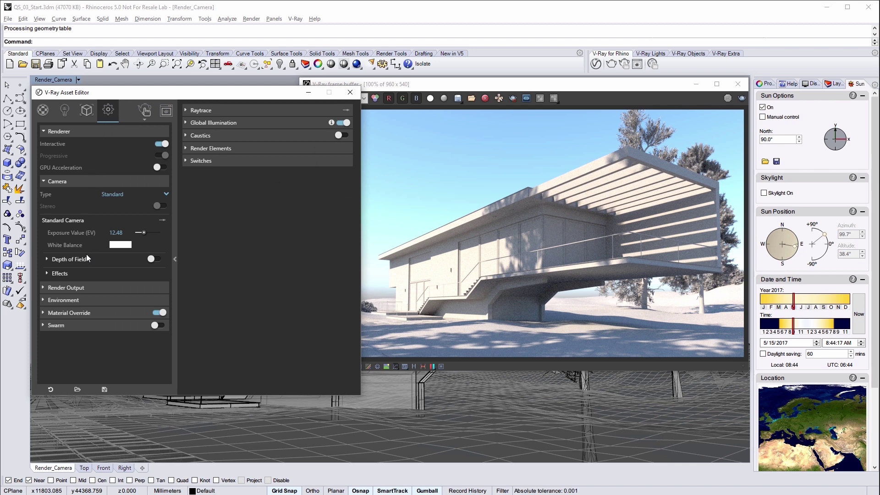
- Disable Material Override and give the Grass fur a Distribution Per area of 0.005
{"action": "left_click", "coordinate": [156, 313]}
{"action": "left_click", "coordinate": [85, 111]}
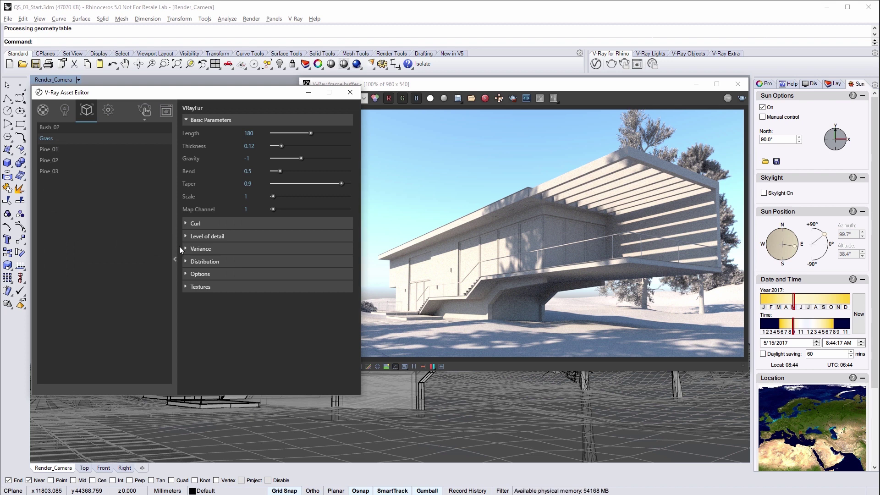
{"action": "left_click", "coordinate": [192, 261]}
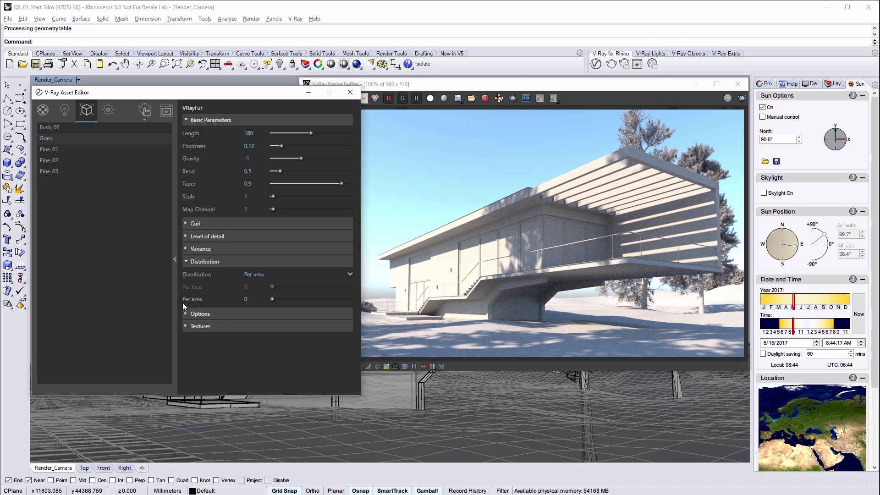
{"action": "left_click", "coordinate": [255, 298]}
{"action": "type", "text": "0.005"}
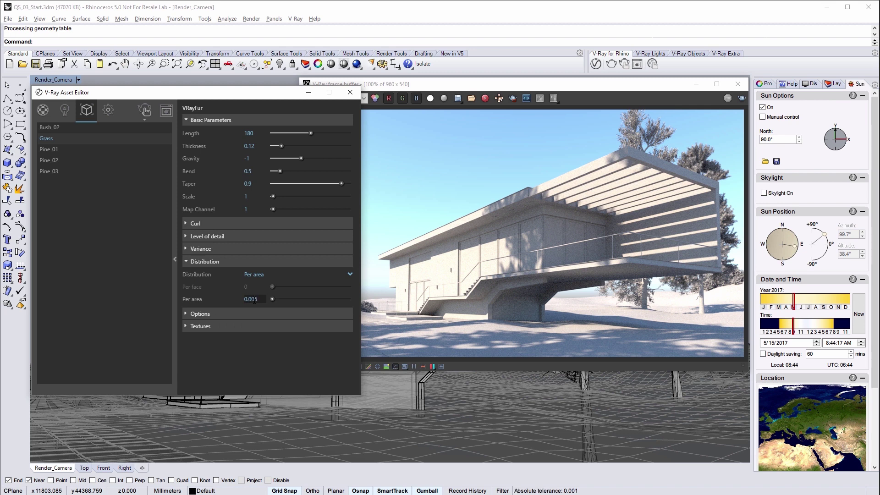
{"action": "left_click", "coordinate": [230, 271]}
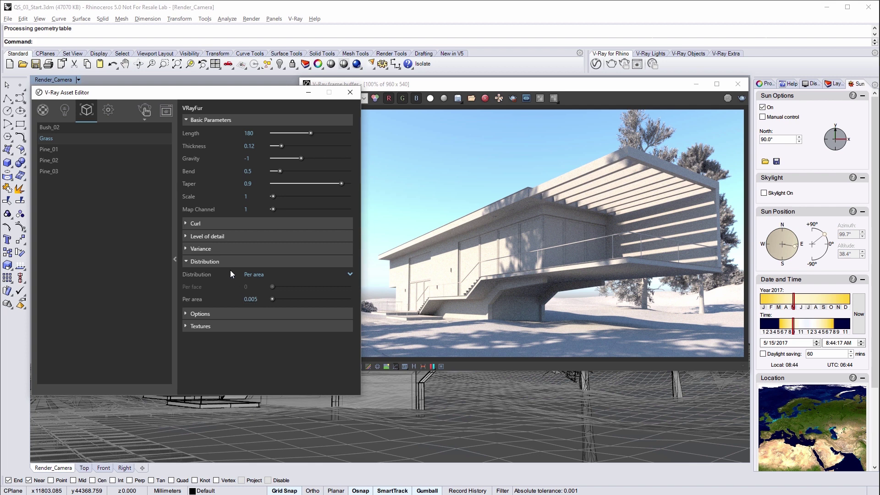
{"action": "left_click", "coordinate": [175, 210]}
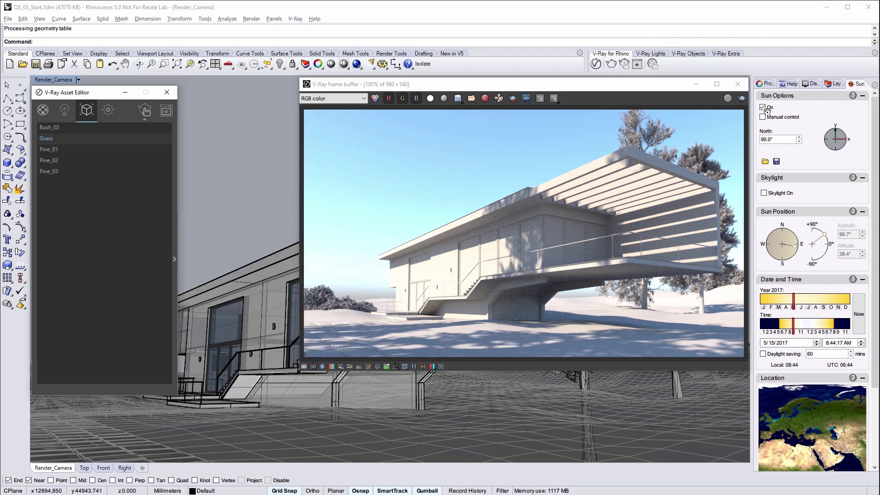
- Close the Asset Editor and switch on the BG_Plate layer in the Layers panel
{"action": "left_click", "coordinate": [835, 84]}
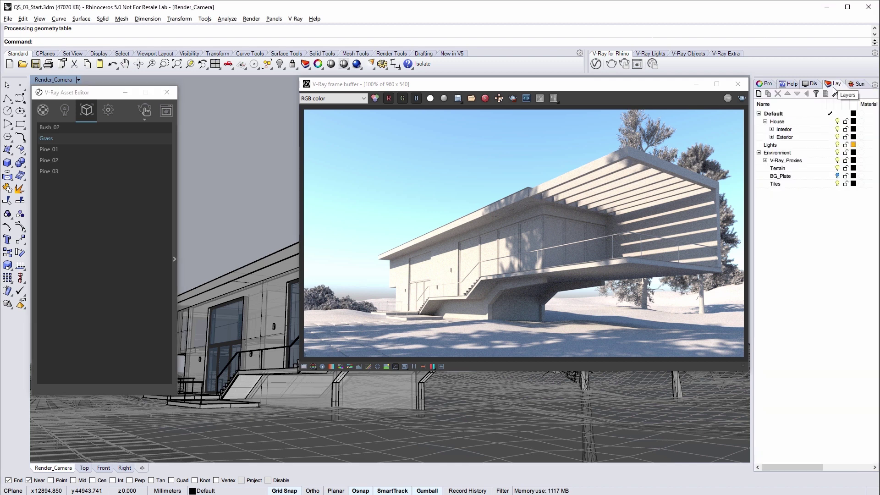
{"action": "left_click", "coordinate": [780, 176]}
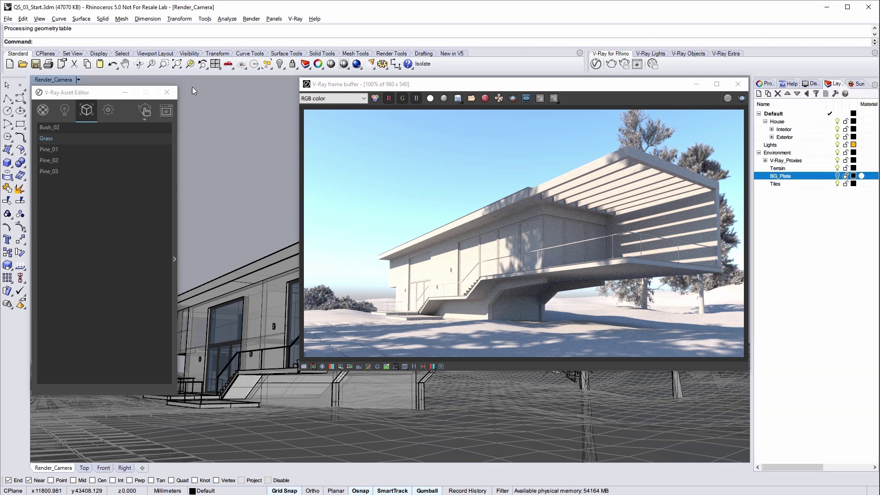
{"action": "left_click", "coordinate": [167, 92]}
{"action": "left_click", "coordinate": [837, 176]}
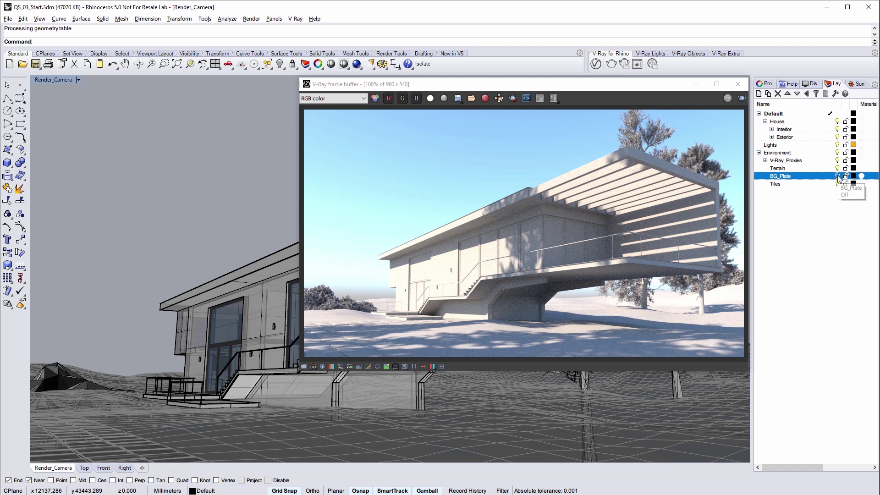
{"action": "left_click", "coordinate": [837, 176]}
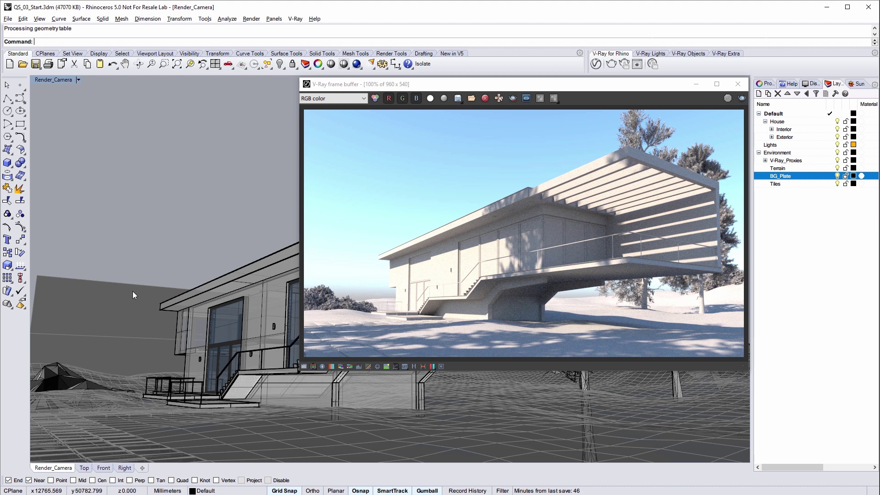
- Set the Render Output image width to 1280 (1280 × 720)
{"action": "left_click", "coordinate": [595, 64]}
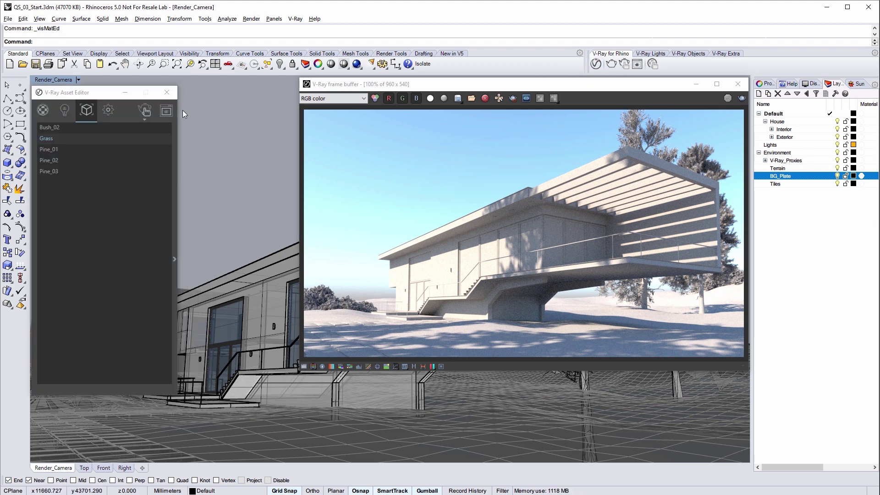
{"action": "left_click", "coordinate": [113, 111]}
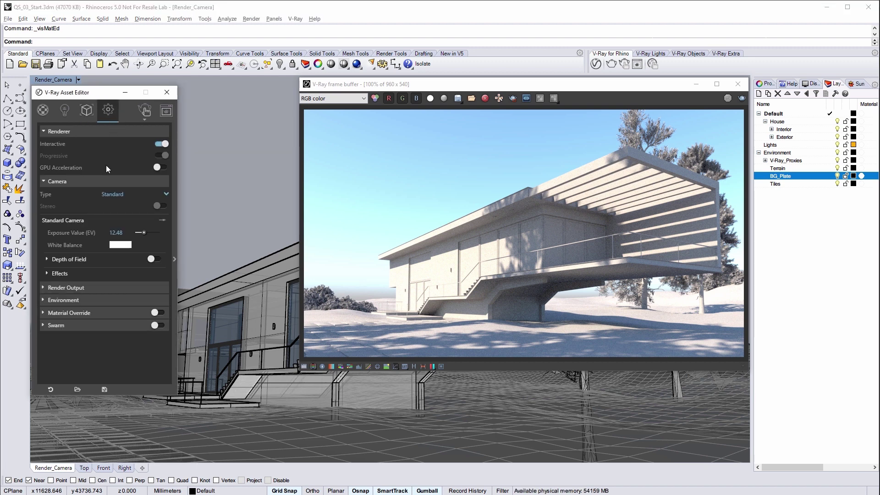
{"action": "left_click", "coordinate": [105, 194]}
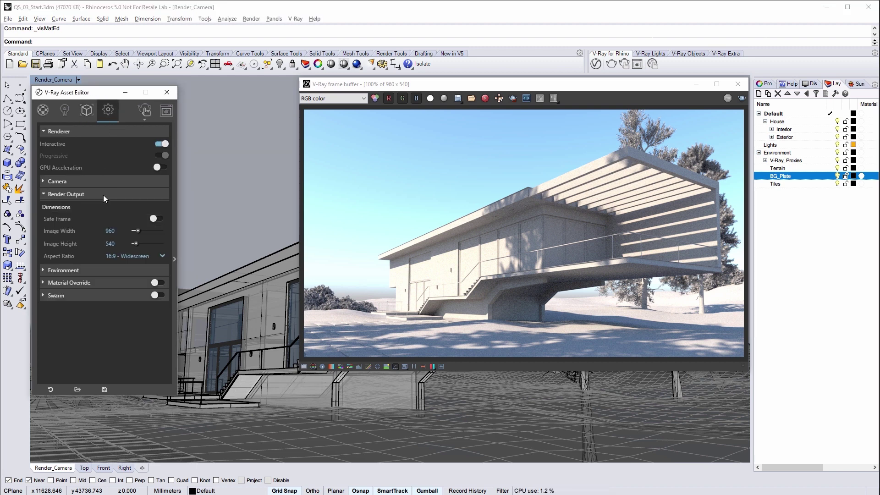
{"action": "double_click", "coordinate": [120, 230]}
{"action": "type", "text": "1280"}
{"action": "key", "text": "Return"}
- Switch off Interactive and Progressive rendering
{"action": "left_click", "coordinate": [161, 144]}
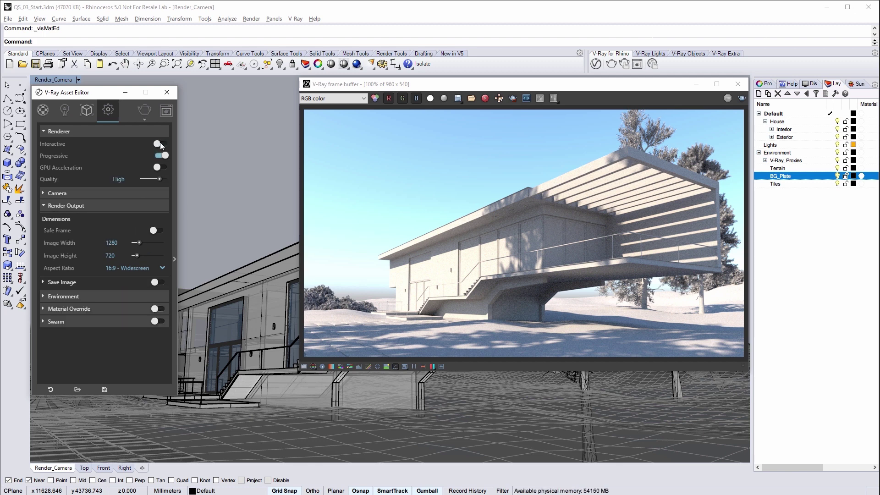
{"action": "left_click", "coordinate": [160, 156]}
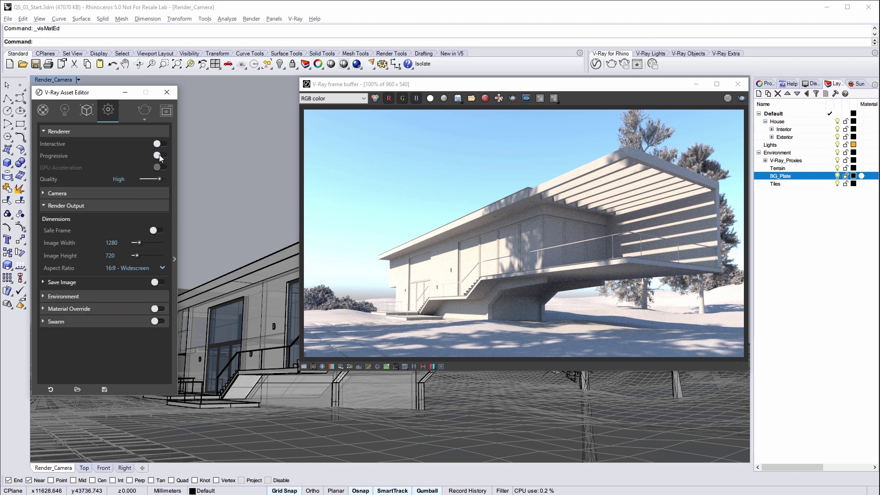
{"action": "left_click", "coordinate": [145, 123]}
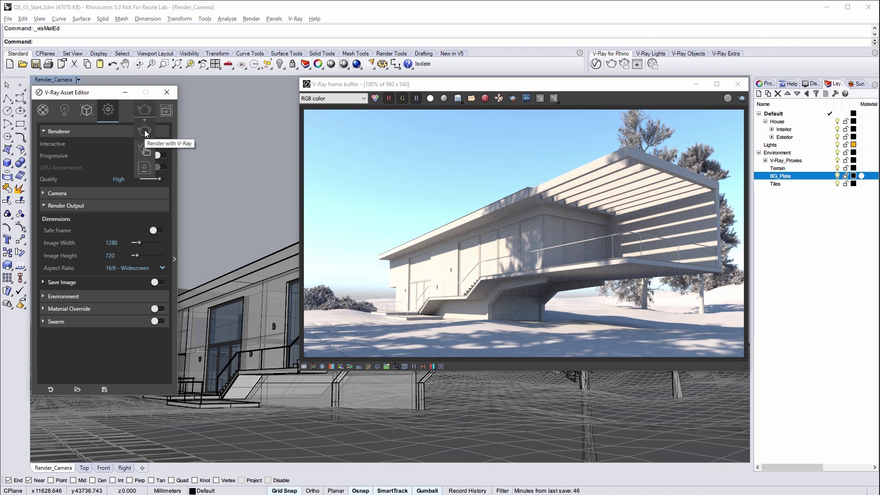
- Render the 1280x720 image and apply an S-shaped Curve correction in the frame buffer
{"action": "left_click", "coordinate": [145, 133]}
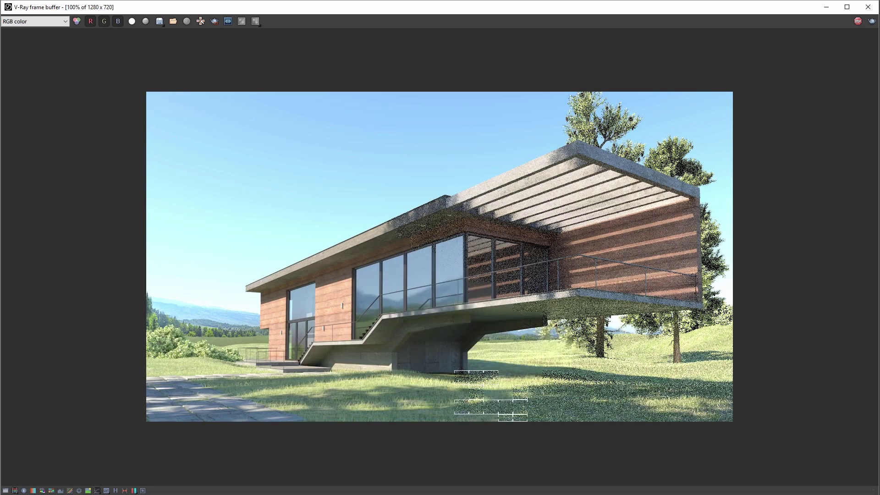
{"action": "left_click", "coordinate": [5, 490]}
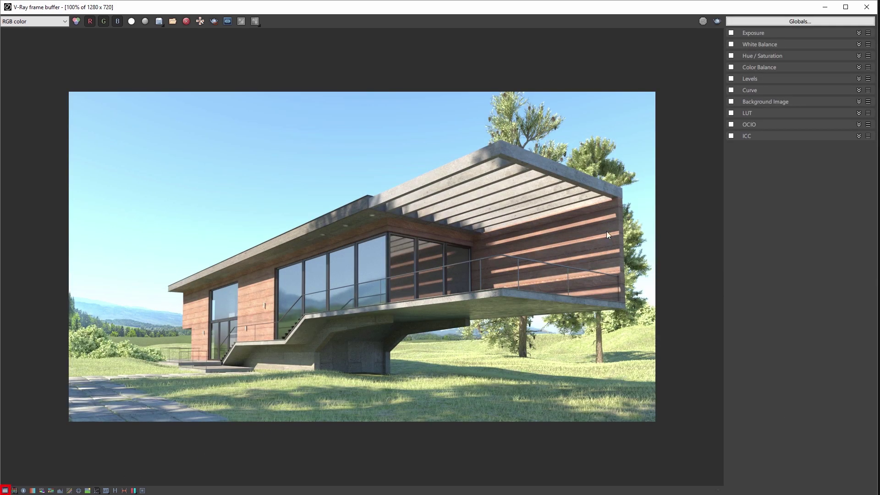
{"action": "left_click", "coordinate": [739, 90]}
{"action": "left_click", "coordinate": [731, 90]}
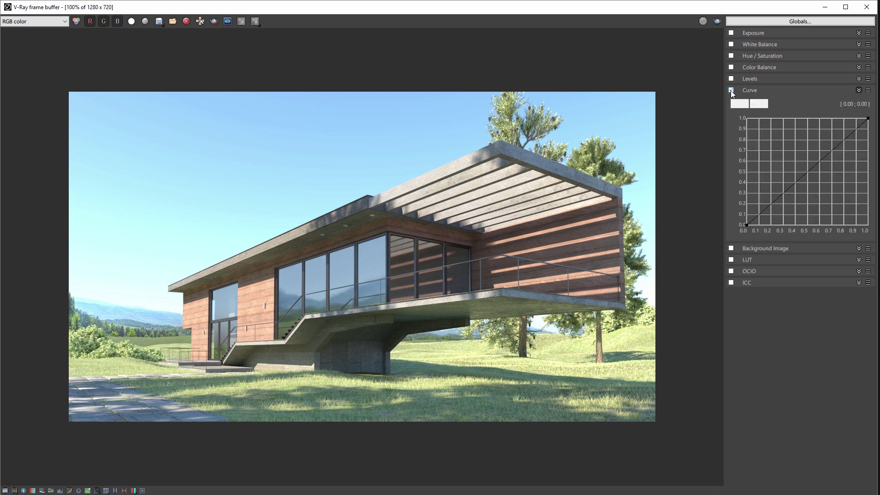
{"action": "left_click", "coordinate": [830, 140]}
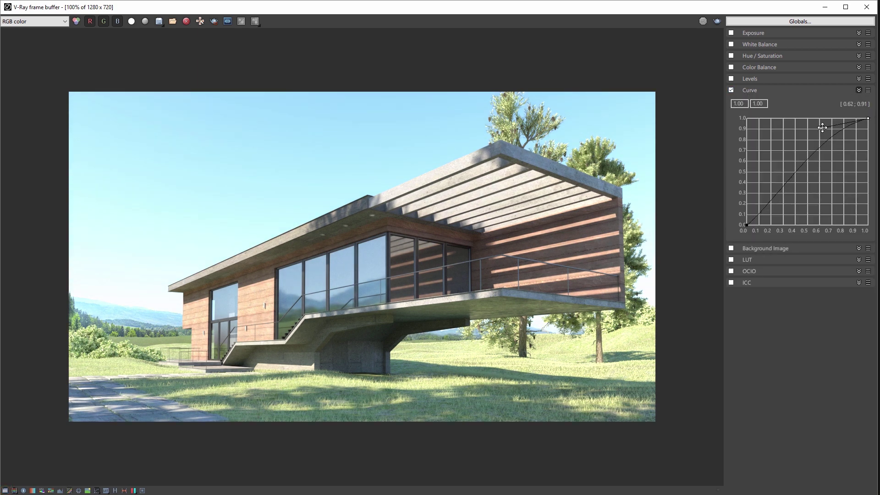
{"action": "left_click", "coordinate": [747, 225]}
{"action": "left_click_drag", "start_coordinate": [784, 198], "coordinate": [789, 211]}
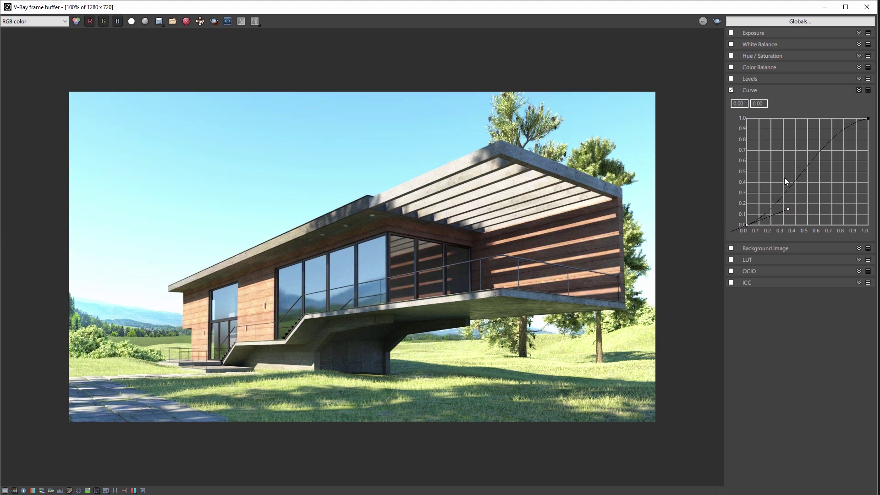
- Raise saturation to about 0.40 and shift the Midtones colour balance toward red by 0.15
{"action": "left_click", "coordinate": [774, 56]}
{"action": "left_click", "coordinate": [732, 56]}
{"action": "mouse_move", "coordinate": [791, 93]}
{"action": "left_mouse_down"}
{"action": "mouse_move", "coordinate": [819, 97]}
{"action": "mouse_move", "coordinate": [790, 77]}
{"action": "left_mouse_up"}
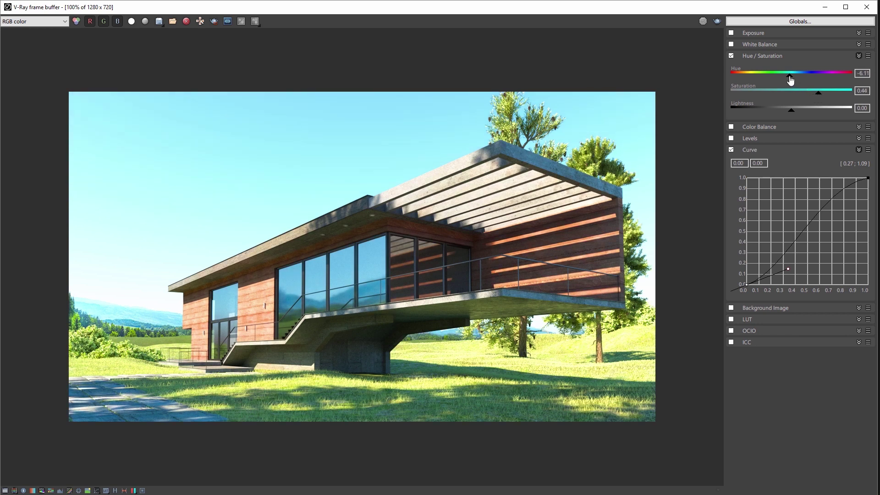
{"action": "left_click", "coordinate": [779, 128]}
{"action": "left_click", "coordinate": [733, 126]}
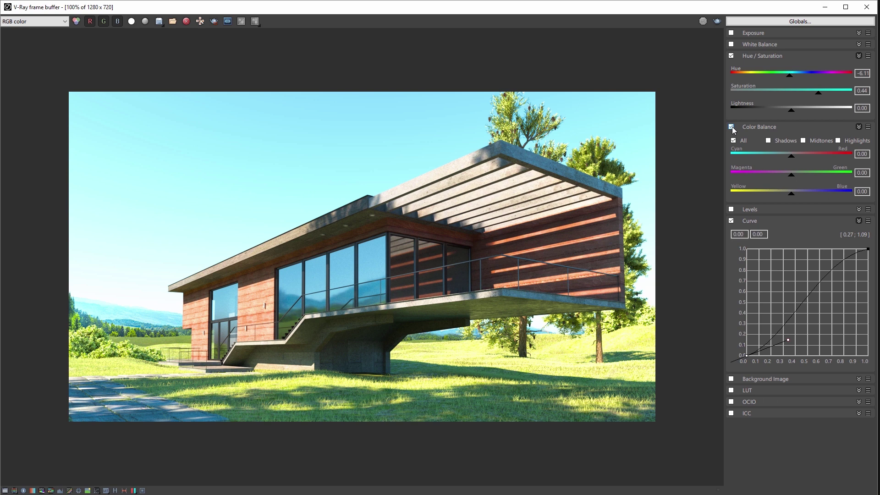
{"action": "left_click", "coordinate": [803, 141]}
{"action": "left_click_drag", "start_coordinate": [791, 156], "coordinate": [794, 197]}
- Turn on the Lens Effects Bloom with weight 15.09, size 77.58 and shape 3.94
{"action": "left_click", "coordinate": [144, 491]}
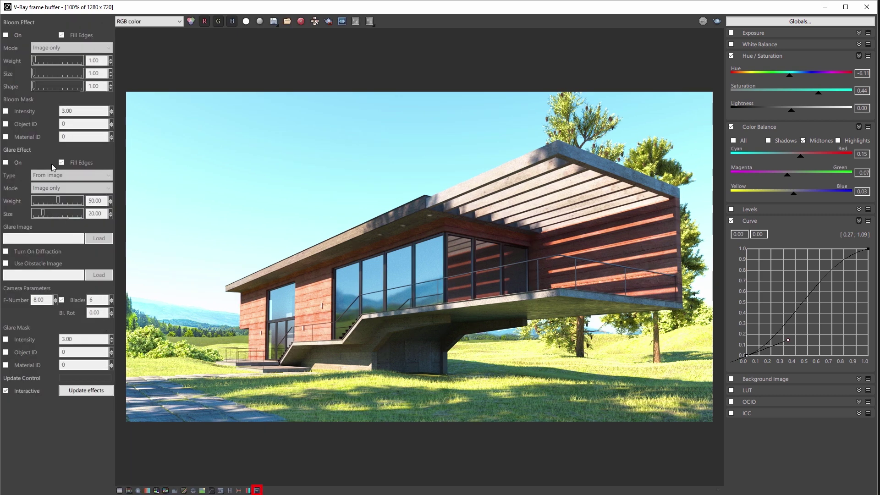
{"action": "left_click", "coordinate": [5, 36]}
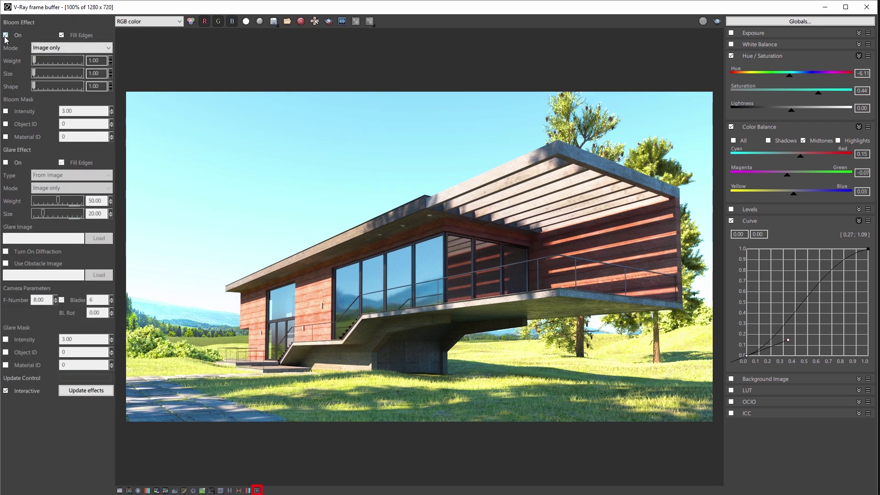
{"action": "left_click", "coordinate": [42, 62]}
{"action": "left_click", "coordinate": [71, 73]}
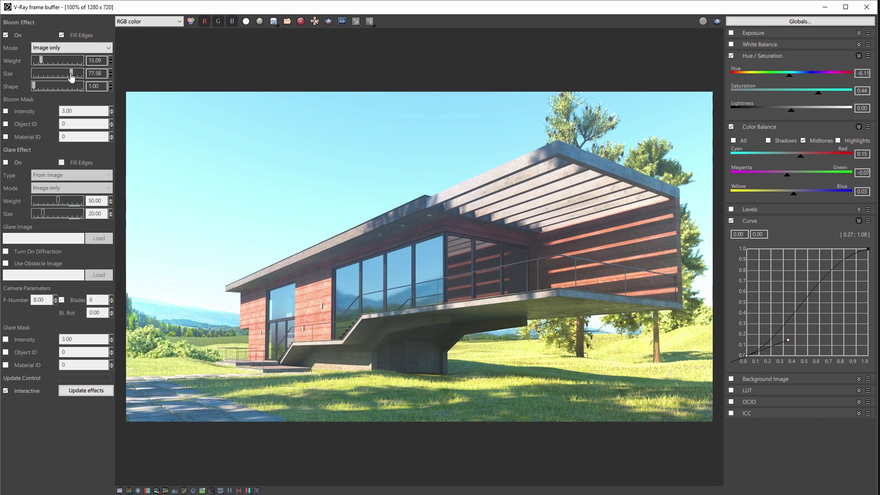
{"action": "left_click", "coordinate": [37, 87]}
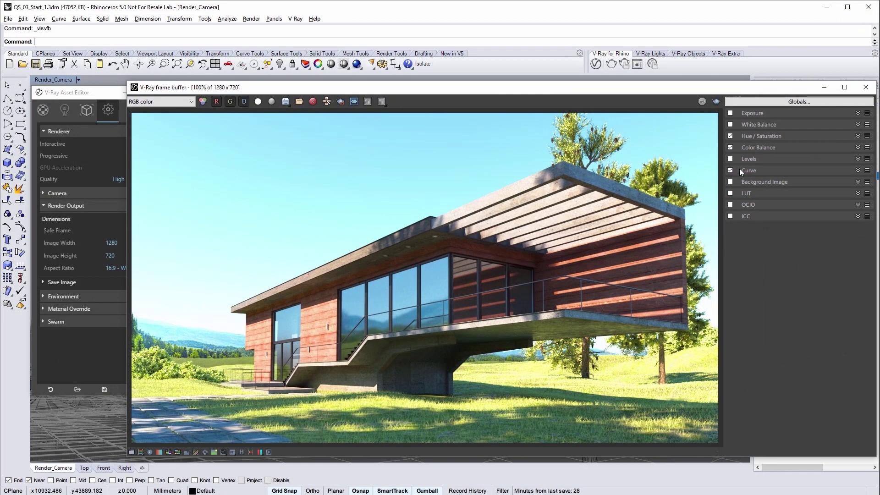
- Switch off the Curve, Color Balance and Hue/Saturation corrections and close the frame buffer
{"action": "left_click", "coordinate": [730, 170]}
{"action": "left_click", "coordinate": [730, 148]}
{"action": "left_click", "coordinate": [729, 136]}
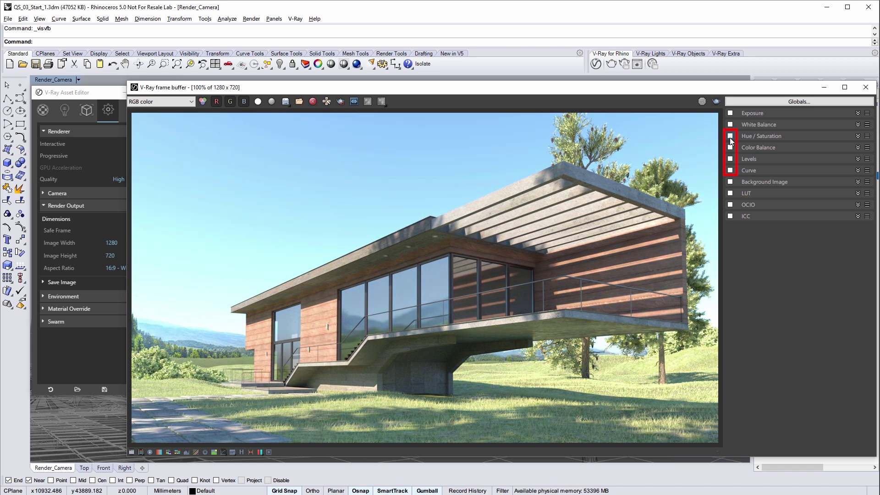
{"action": "left_click", "coordinate": [132, 452]}
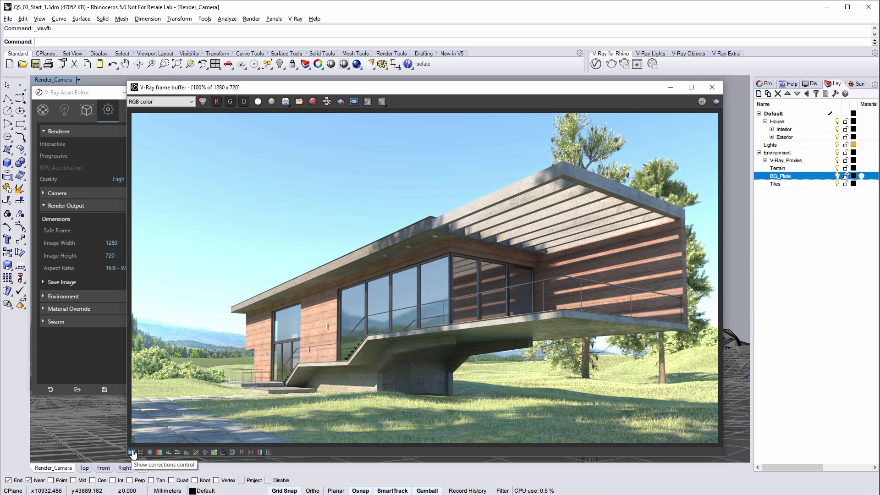
{"action": "left_click", "coordinate": [712, 87]}
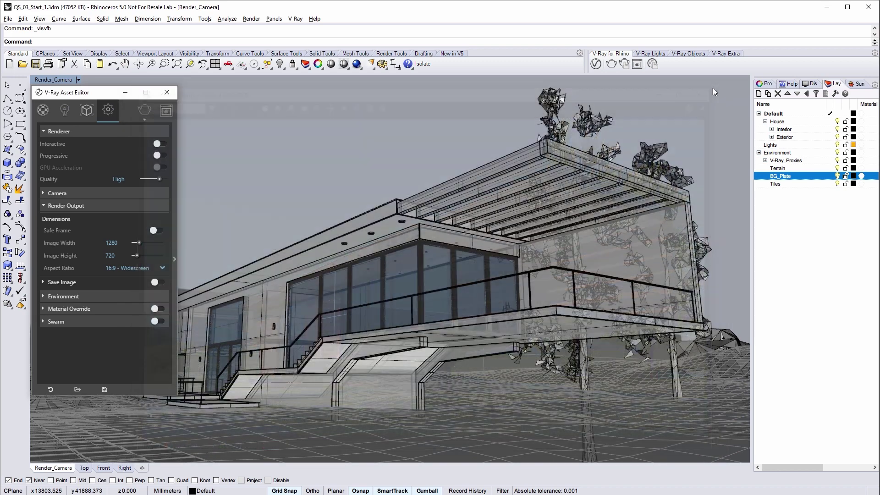
- Hide the BG_Plate layer and set the Grass fur's Per area to 0
{"action": "left_click", "coordinate": [837, 176]}
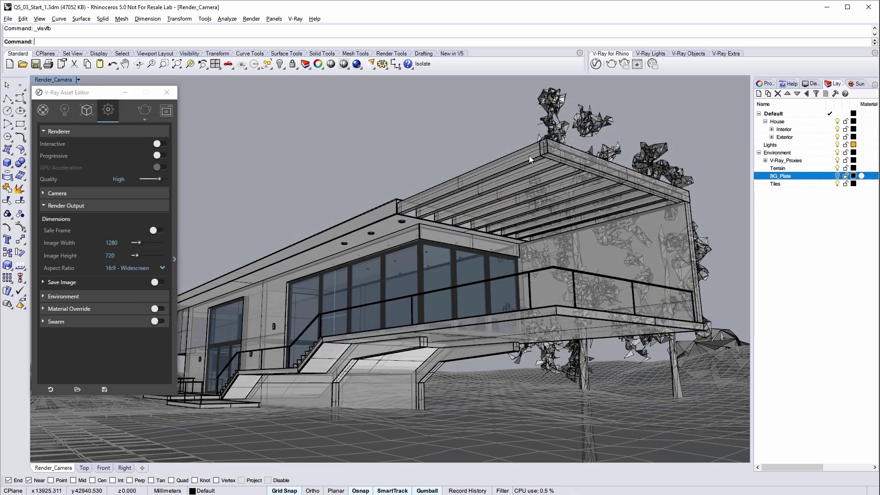
{"action": "left_click", "coordinate": [87, 111]}
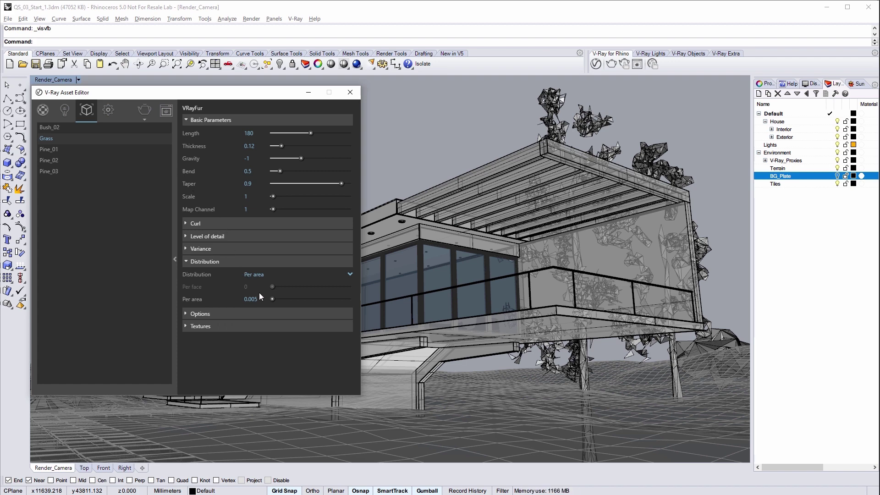
{"action": "left_click_drag", "start_coordinate": [264, 299], "coordinate": [247, 299]}
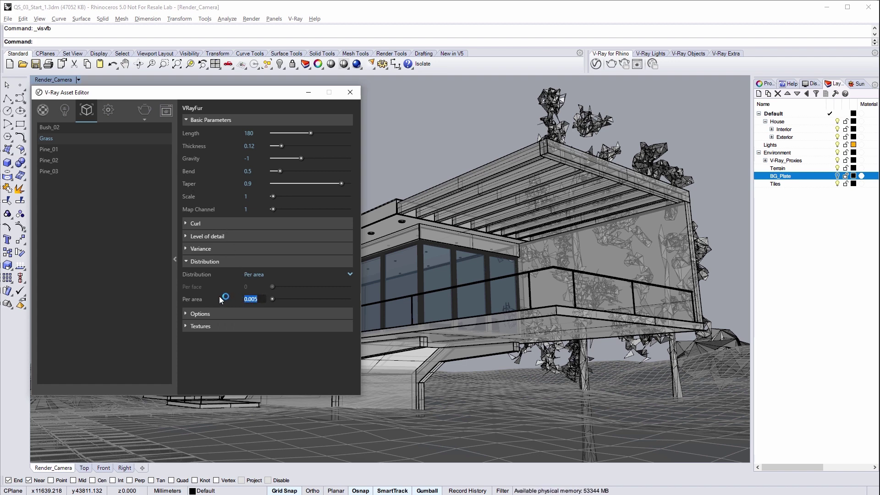
{"action": "type", "text": "0"}
{"action": "key", "text": "Return"}
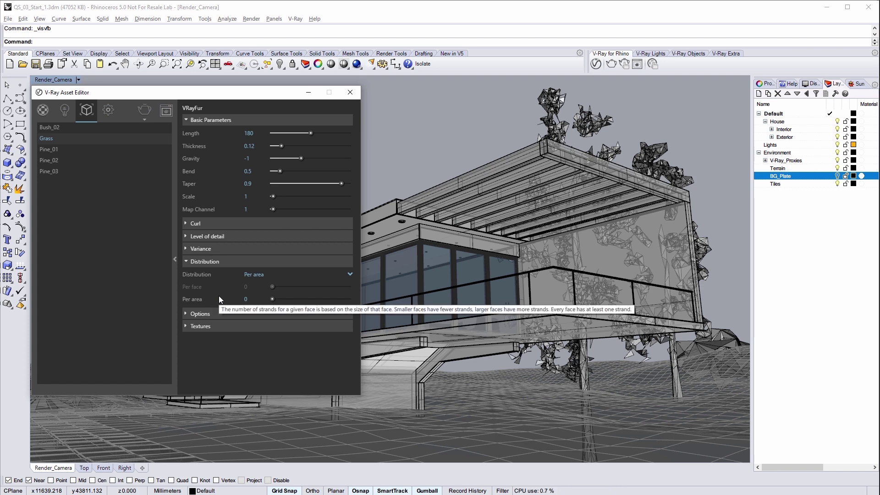
- Set the render image width to 960 for a 960×540 output
{"action": "left_click", "coordinate": [109, 111]}
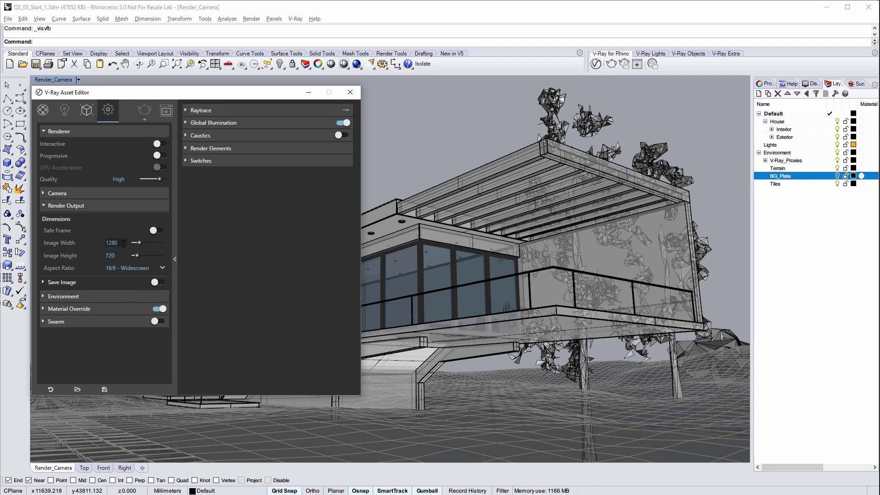
{"action": "type", "text": "960"}
{"action": "key", "text": "Return"}
- Start a V-Ray Interactive render and clear the environment background to black
{"action": "left_click", "coordinate": [144, 120]}
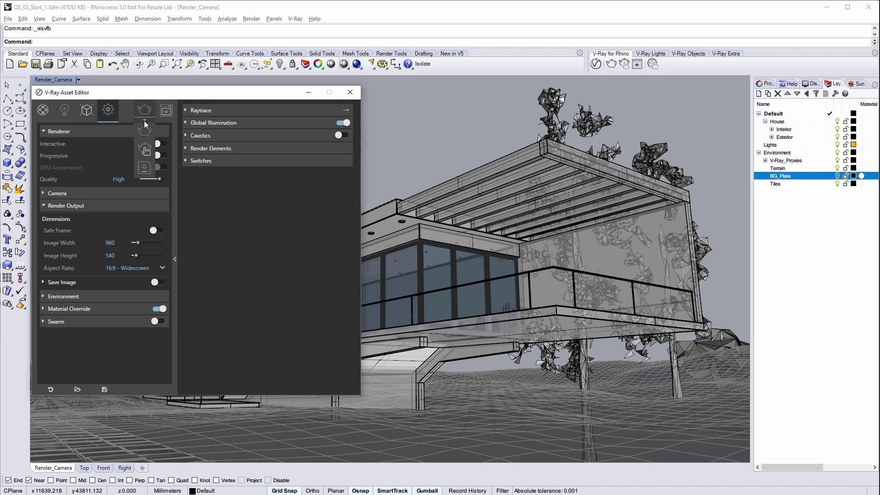
{"action": "left_click", "coordinate": [144, 147]}
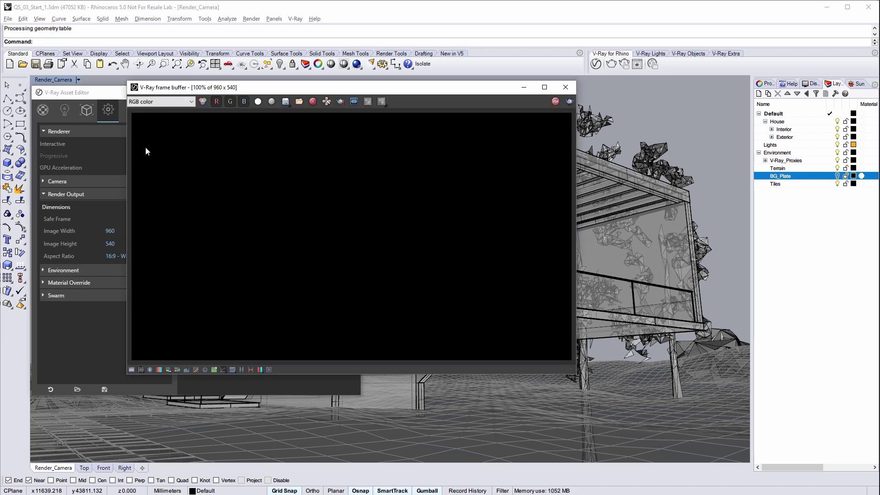
{"action": "left_click_drag", "start_coordinate": [325, 87], "coordinate": [490, 88]}
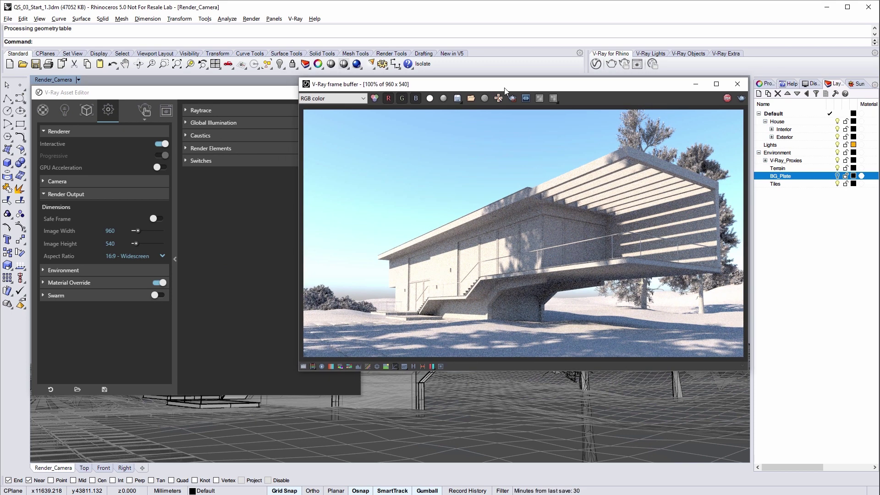
{"action": "left_click", "coordinate": [90, 271]}
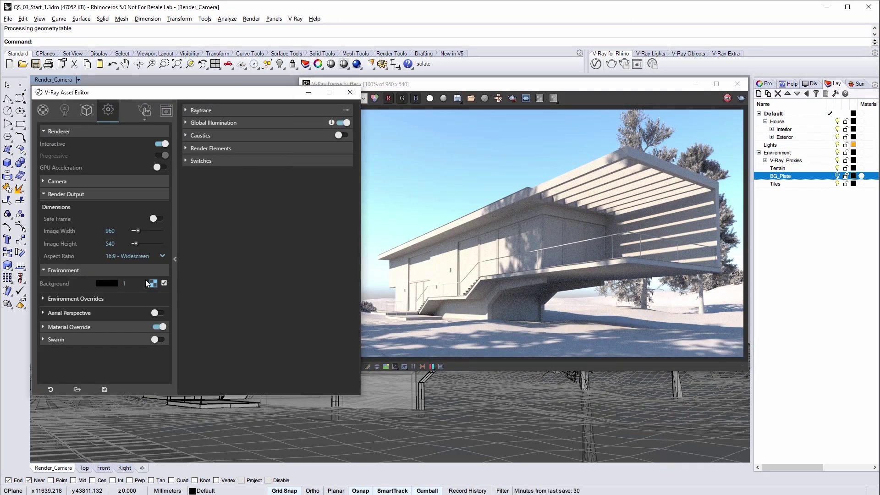
{"action": "left_click", "coordinate": [164, 284]}
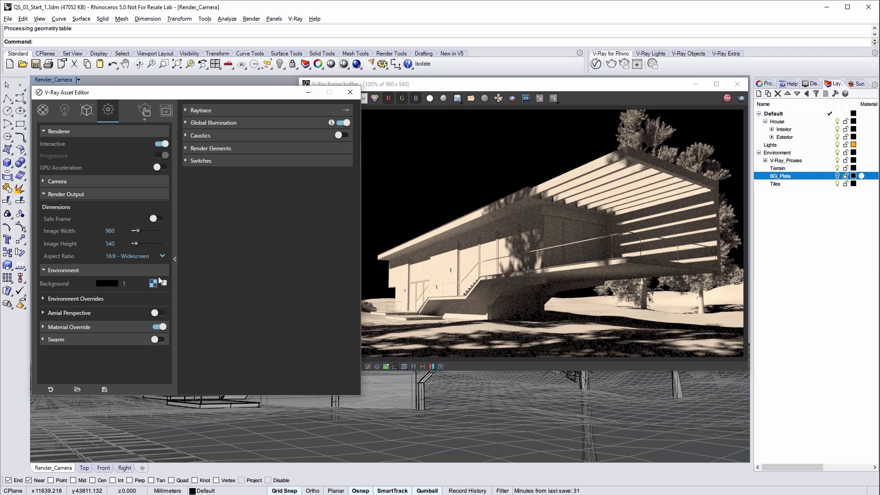
- Uncheck Enabled for the SunLight in the Asset Editor's Lights list
{"action": "left_click", "coordinate": [156, 273]}
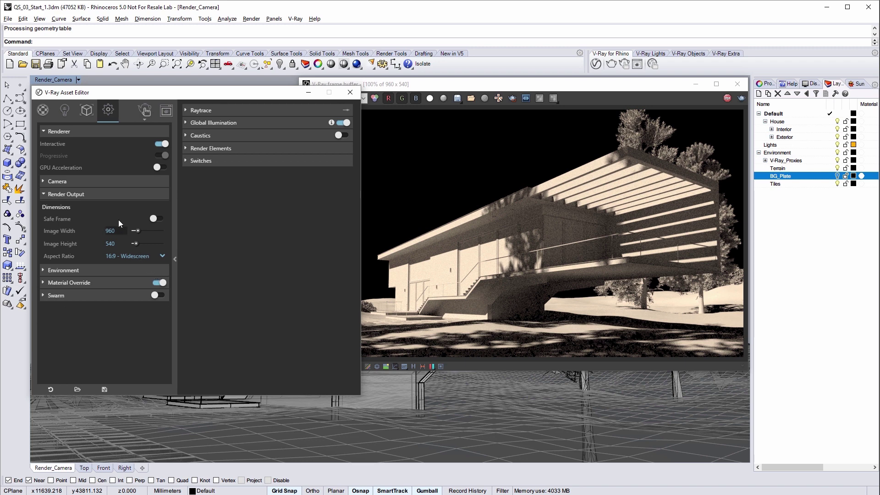
{"action": "left_click", "coordinate": [65, 110]}
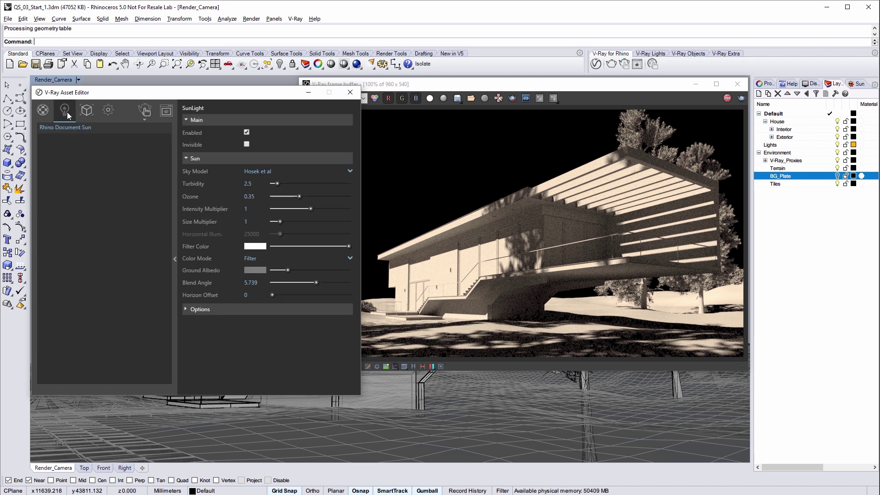
{"action": "left_click", "coordinate": [246, 132]}
{"action": "left_click", "coordinate": [173, 148]}
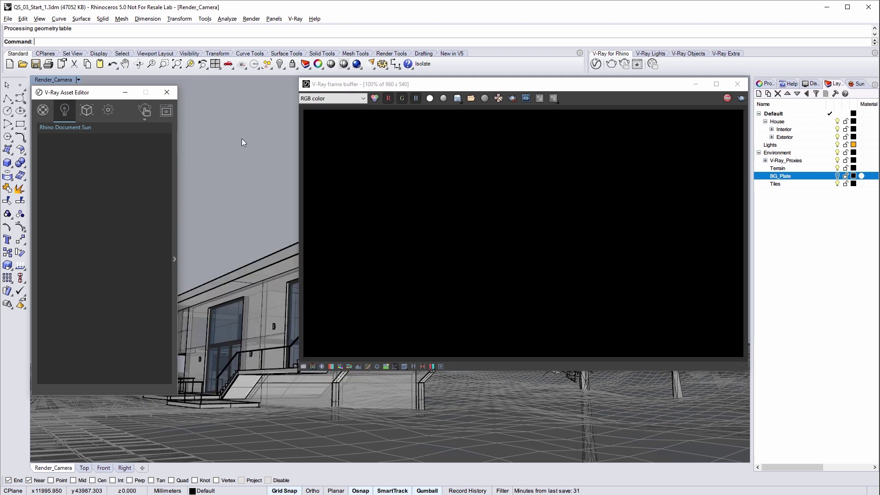
- Place a V-Ray Dome Light using Default Dome Light Texture.exr
{"action": "left_click", "coordinate": [648, 55]}
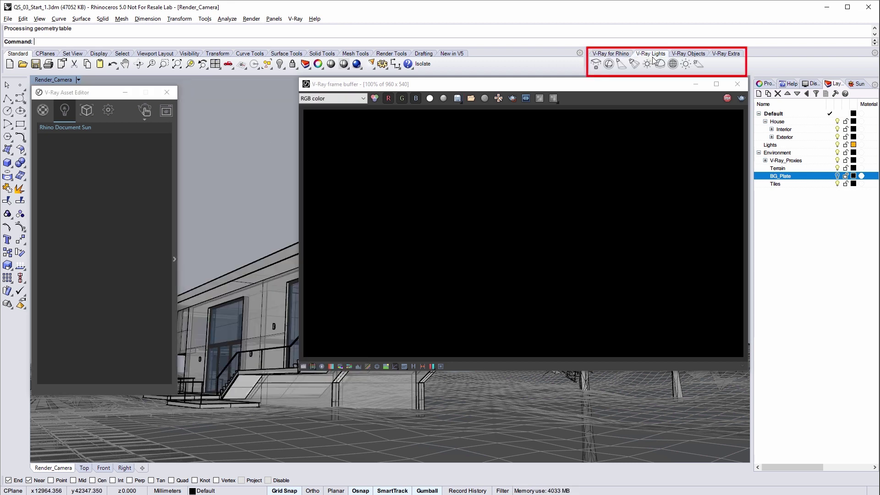
{"action": "left_click", "coordinate": [660, 64]}
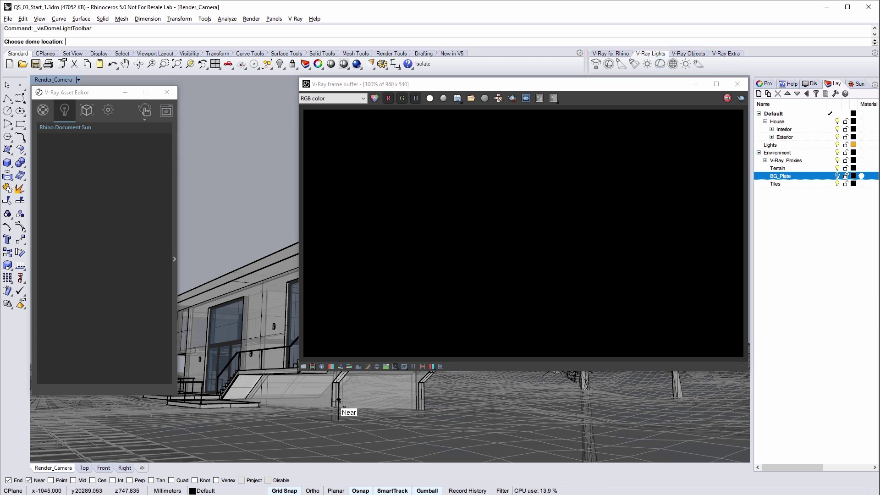
{"action": "left_click", "coordinate": [293, 417]}
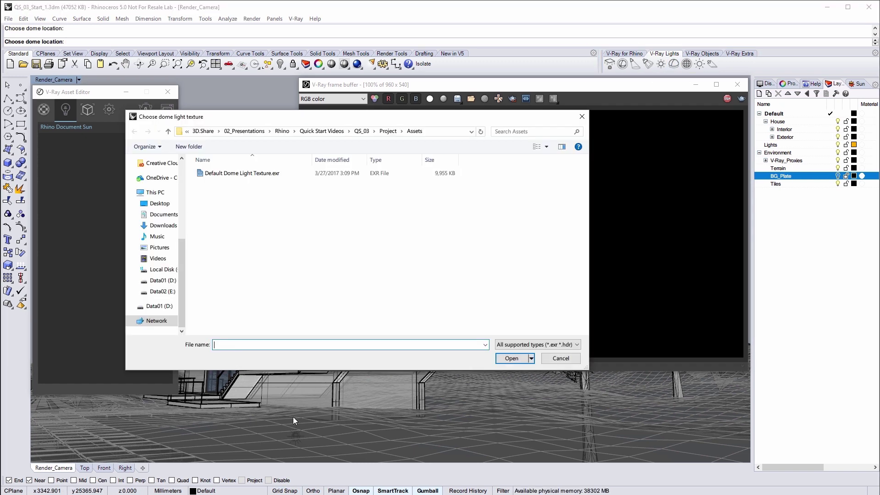
{"action": "left_click", "coordinate": [273, 176]}
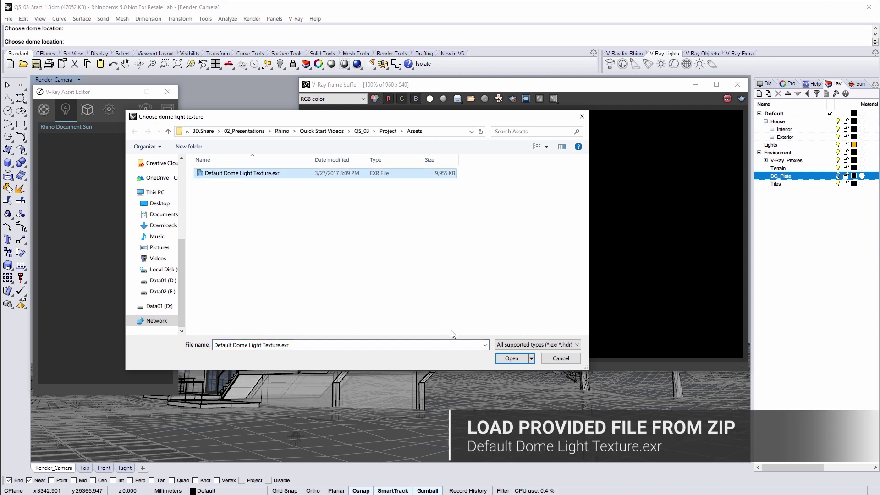
{"action": "left_click", "coordinate": [510, 358]}
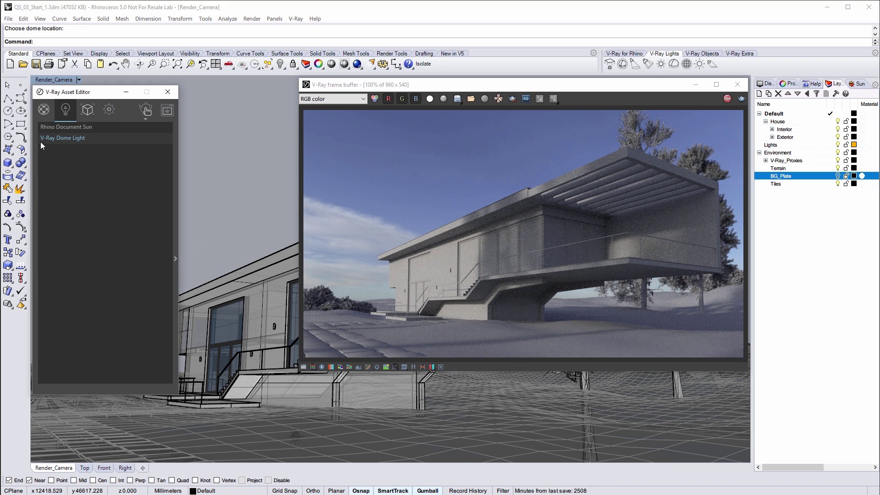
- Change the V-Ray Dome Light's intensity from 2 to 1
{"action": "left_click", "coordinate": [174, 185]}
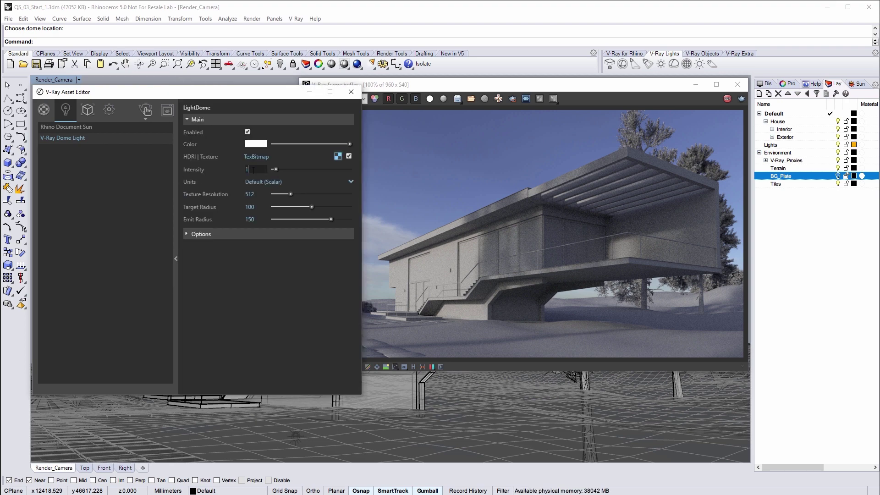
{"action": "type", "text": "2"}
{"action": "key", "text": "Return"}
{"action": "left_click", "coordinate": [425, 88]}
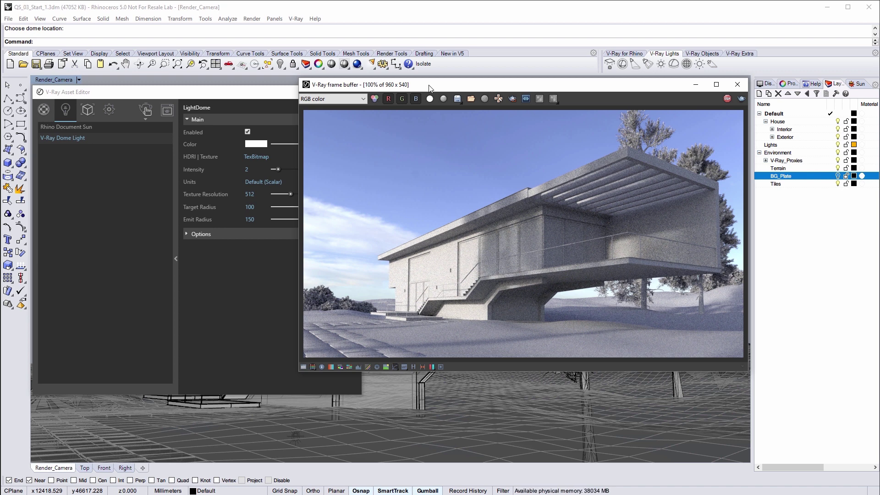
{"action": "left_click", "coordinate": [254, 169]}
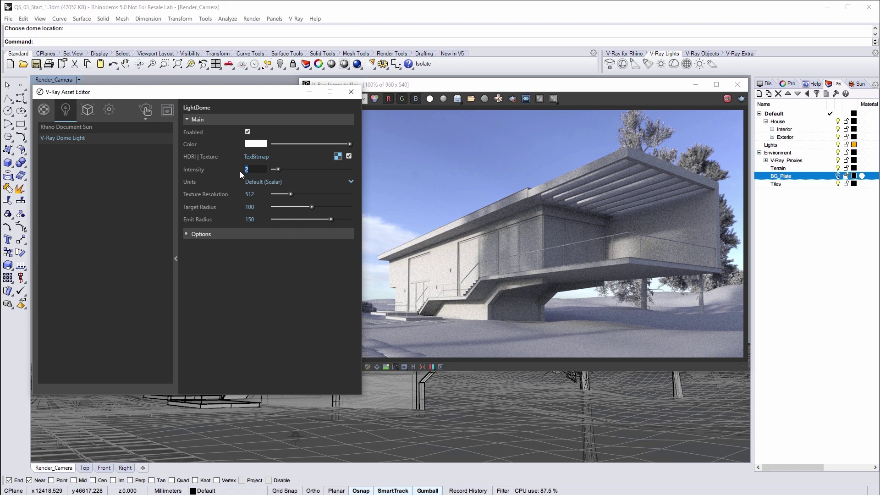
{"action": "key", "text": "Return"}
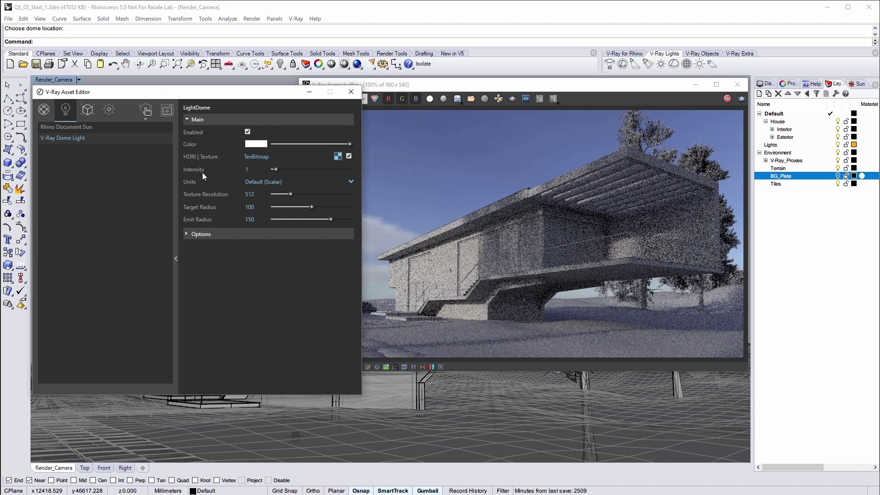
- Lower the Camera Exposure Value (EV) from 12.48 to 11.48 in the Settings tab
{"action": "left_click", "coordinate": [175, 174]}
{"action": "left_click", "coordinate": [109, 110]}
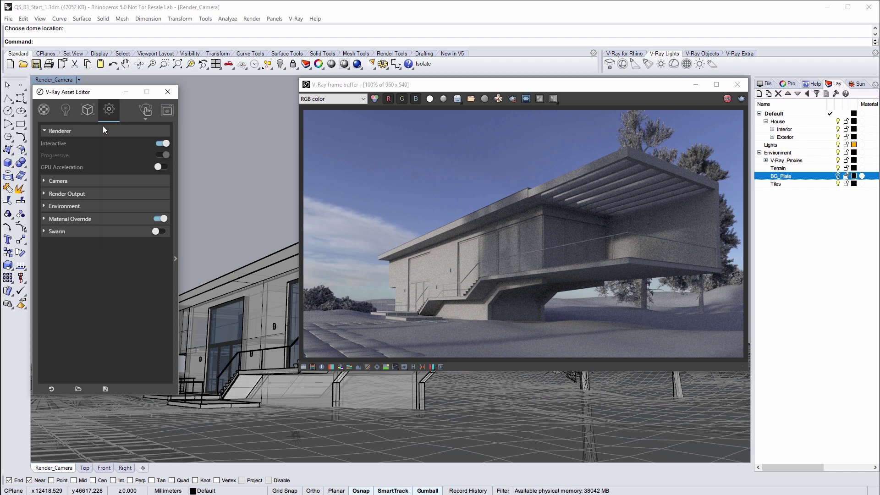
{"action": "left_click", "coordinate": [91, 179]}
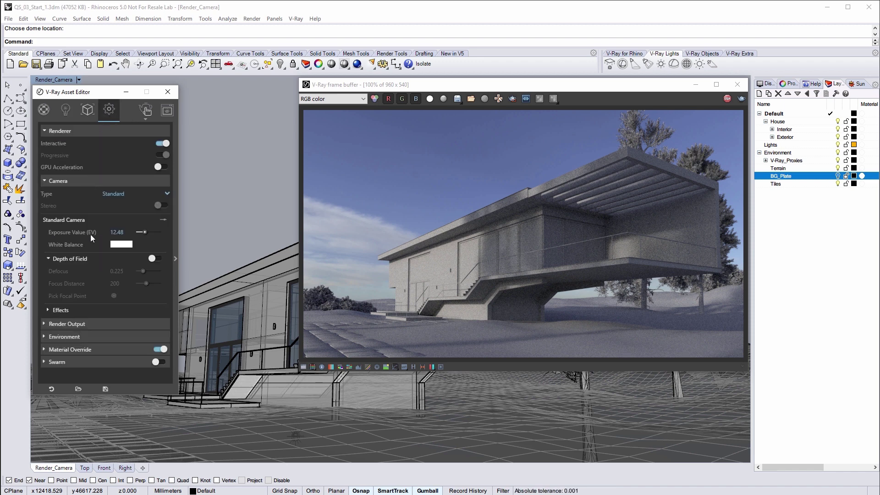
{"action": "double_click", "coordinate": [115, 232]}
{"action": "type", "text": "10"}
{"action": "key", "text": "Return"}
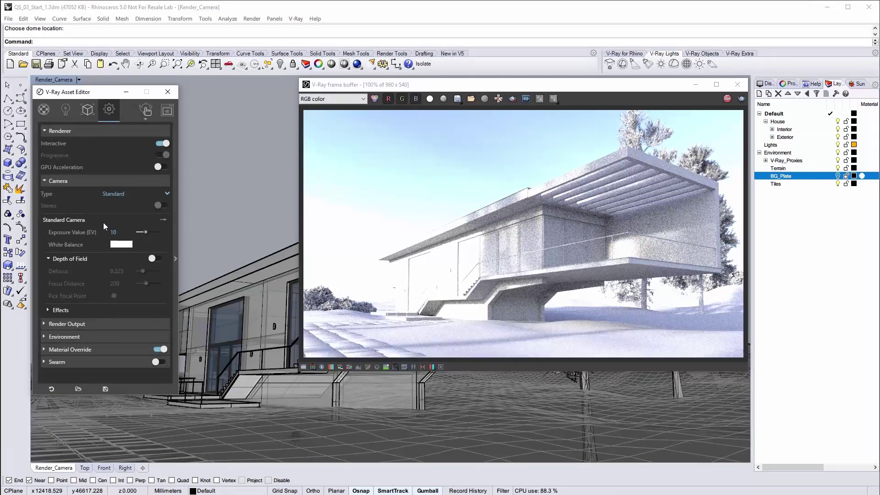
{"action": "scroll", "coordinate": [92, 228], "scroll_direction": "up", "scroll_amount": 2}
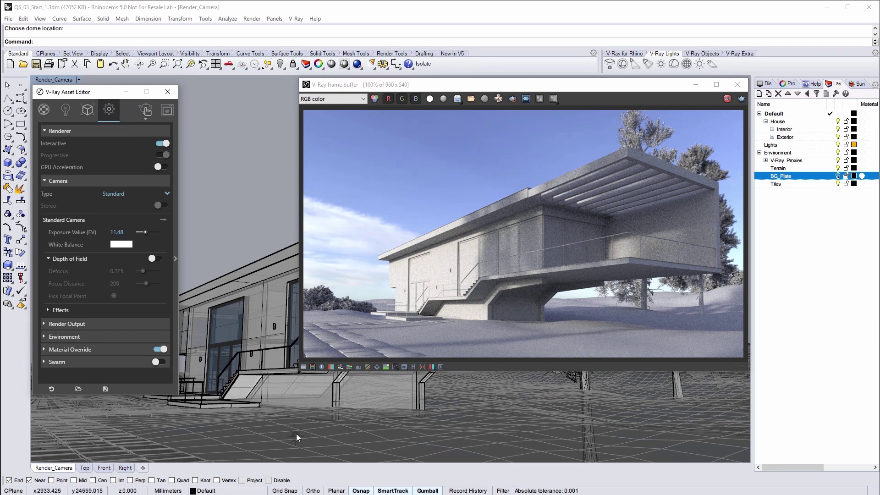
- Rotate the dome light to a better sky angle and stop the interactive render
{"action": "left_click", "coordinate": [296, 434]}
{"action": "left_click", "coordinate": [298, 434]}
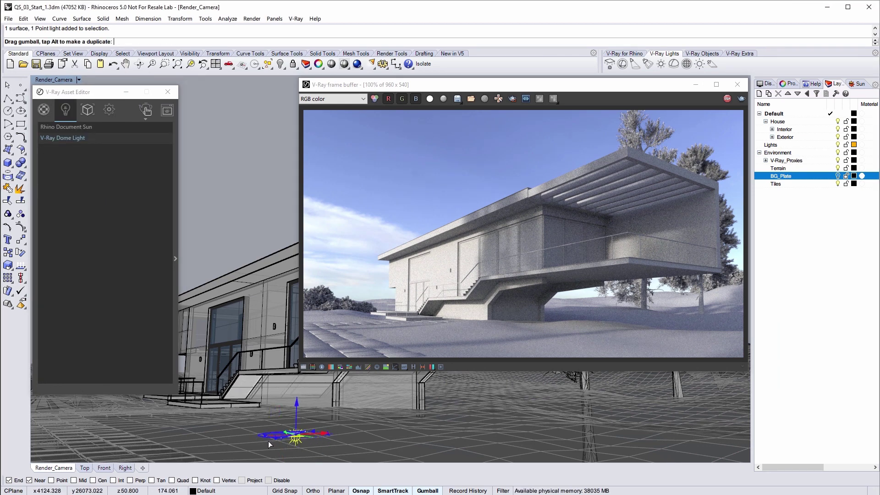
{"action": "left_click_drag", "start_coordinate": [268, 441], "coordinate": [270, 440]}
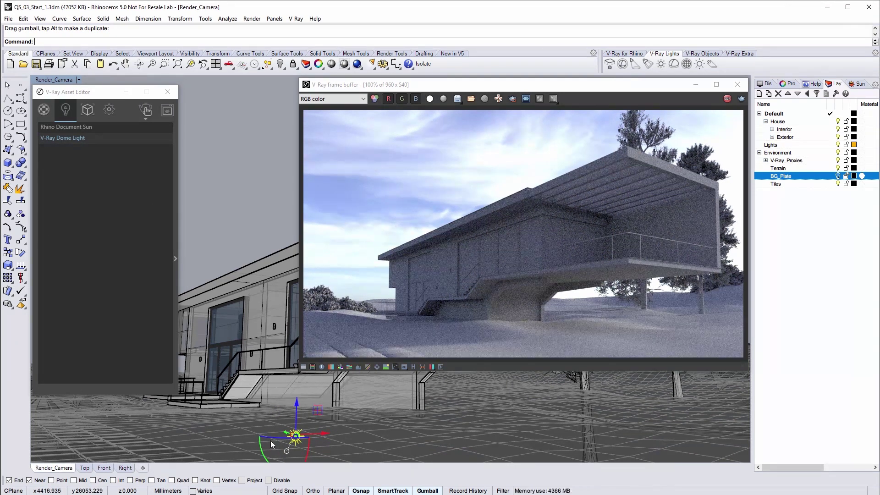
{"action": "left_click_drag", "start_coordinate": [279, 438], "coordinate": [254, 421]}
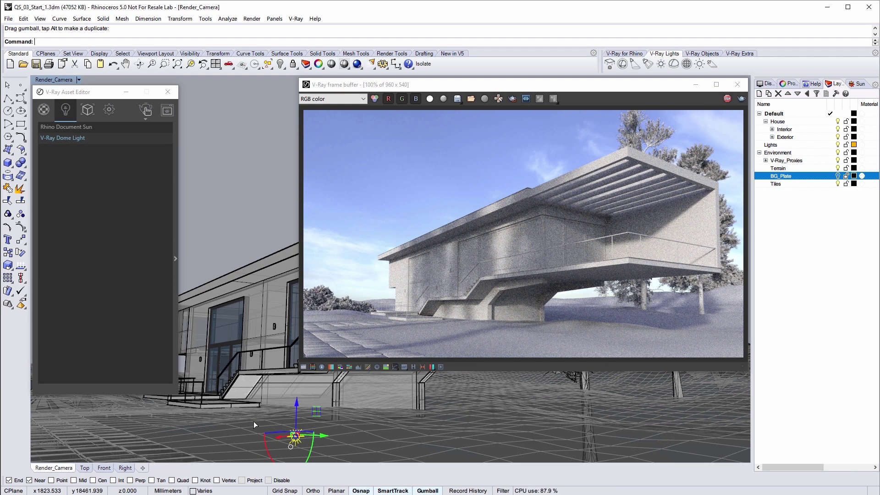
{"action": "left_click_drag", "start_coordinate": [272, 433], "coordinate": [288, 436]}
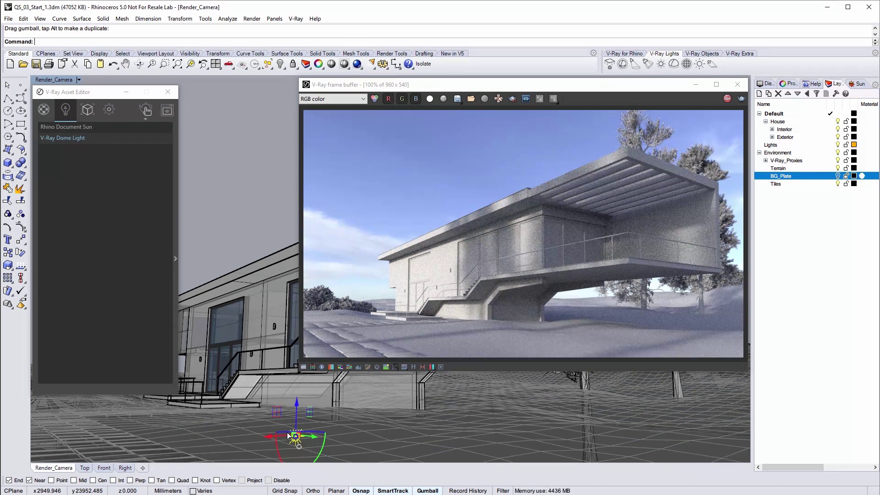
{"action": "left_click", "coordinate": [728, 99]}
- Turn the BG_Plate layer back on and set the Grass fur's Per area to 0.005
{"action": "left_click", "coordinate": [768, 176]}
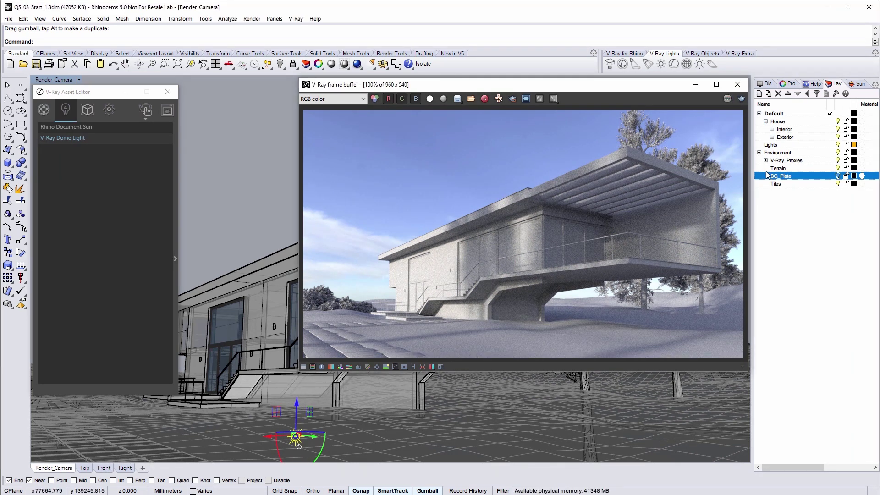
{"action": "left_click", "coordinate": [837, 177]}
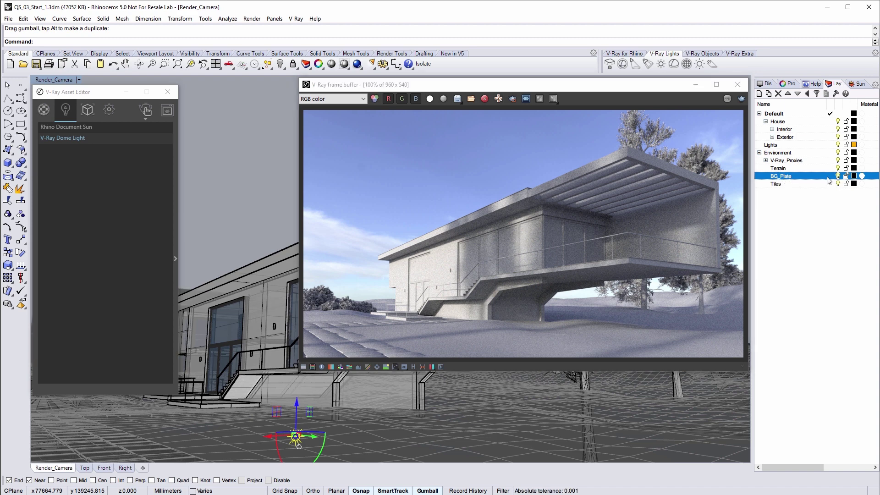
{"action": "left_click", "coordinate": [89, 113]}
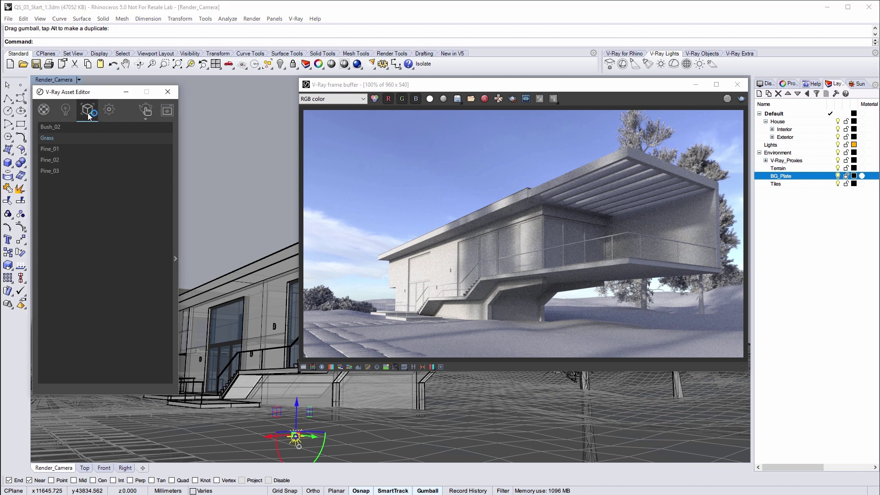
{"action": "left_click", "coordinate": [173, 200]}
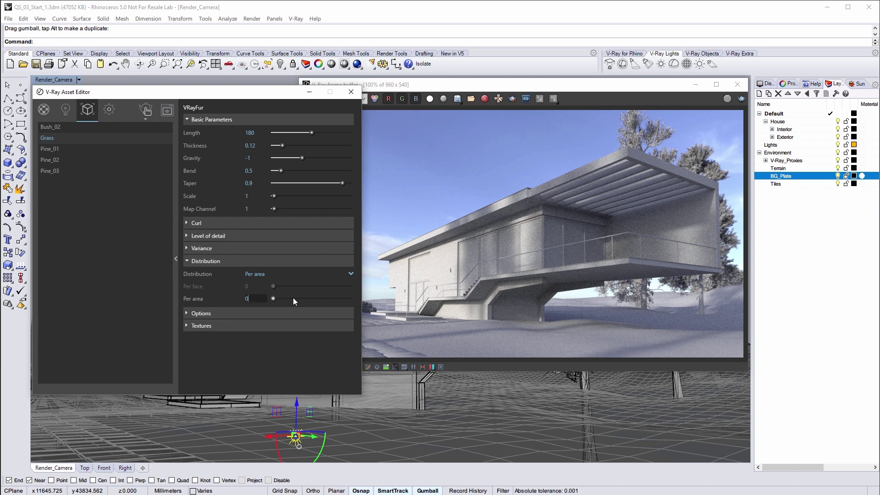
{"action": "type", "text": ".005"}
{"action": "key", "text": "Return"}
{"action": "left_click", "coordinate": [175, 233]}
- Disable Material Override, set image width 1280, switch to Progressive and start rendering
{"action": "left_click", "coordinate": [109, 112]}
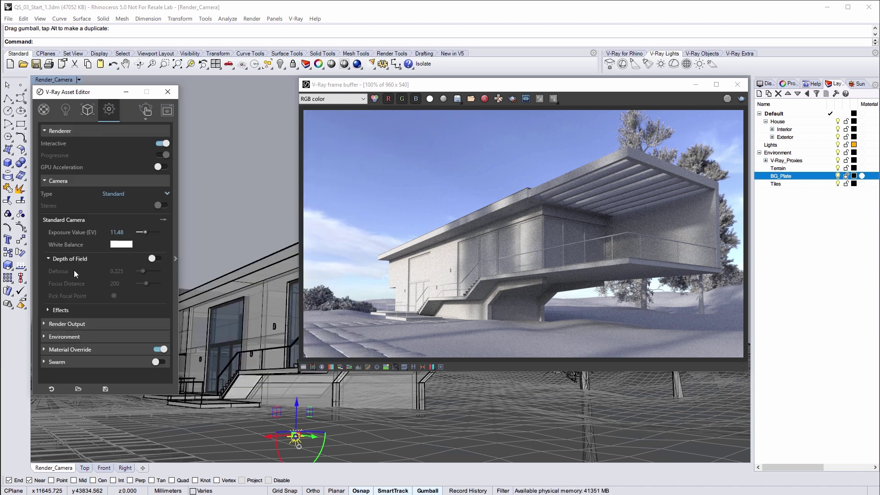
{"action": "left_click", "coordinate": [159, 350]}
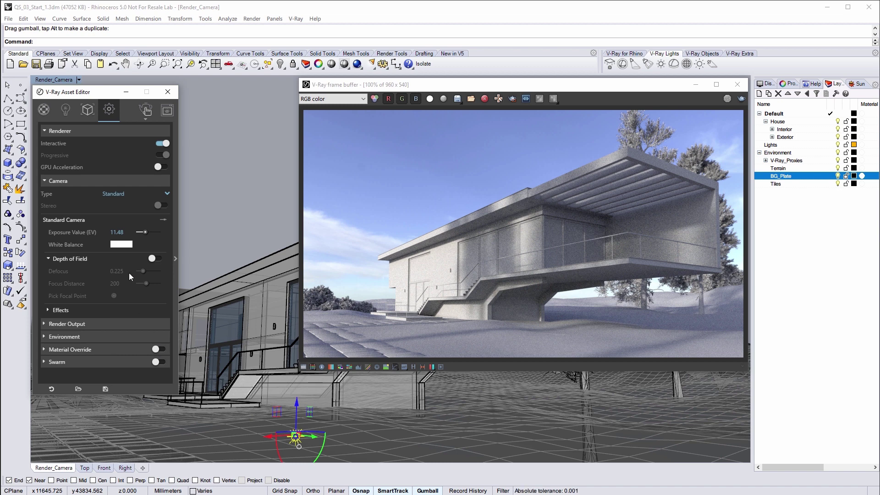
{"action": "left_click", "coordinate": [94, 180]}
{"action": "left_click", "coordinate": [94, 194]}
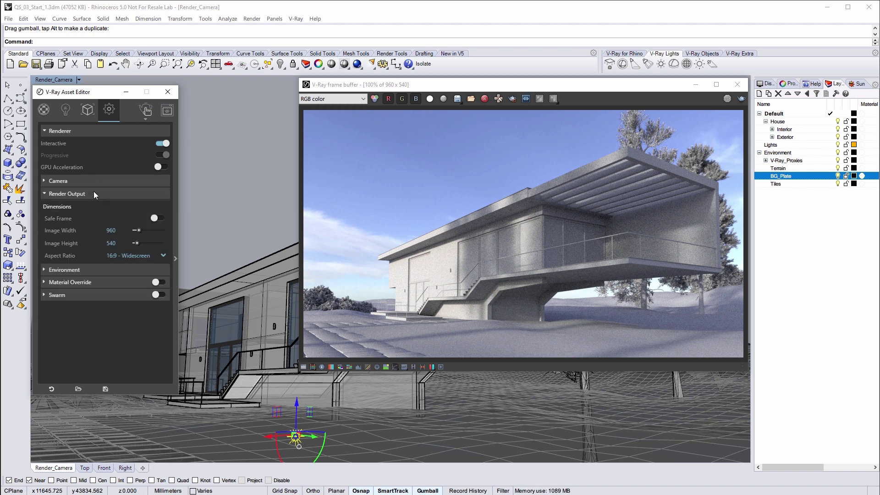
{"action": "double_click", "coordinate": [110, 230]}
{"action": "type", "text": "1280"}
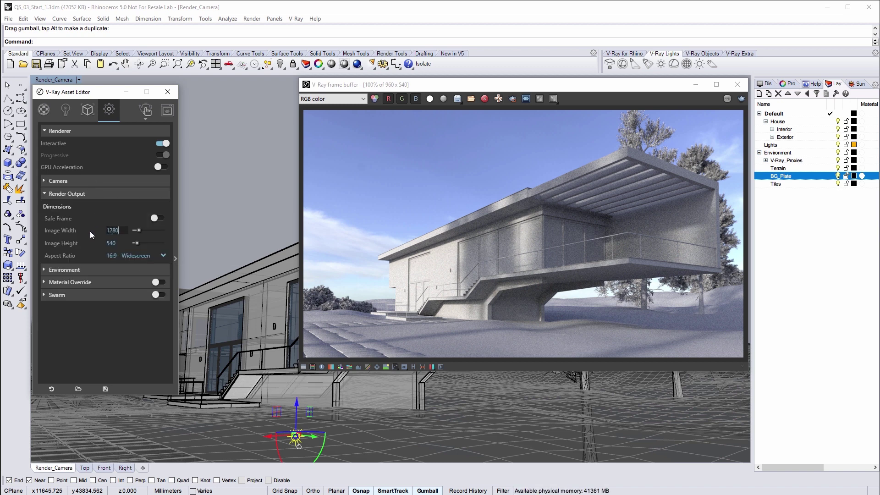
{"action": "key", "text": "Return"}
{"action": "left_click", "coordinate": [162, 144]}
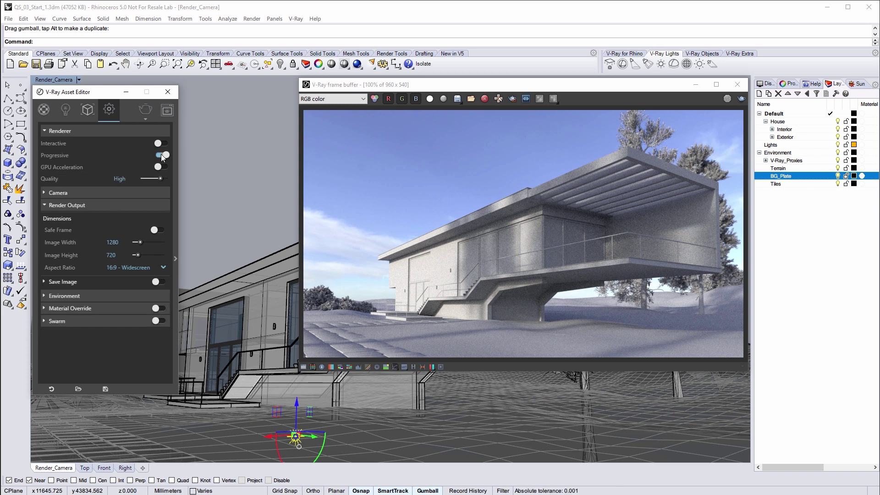
{"action": "left_click", "coordinate": [146, 120]}
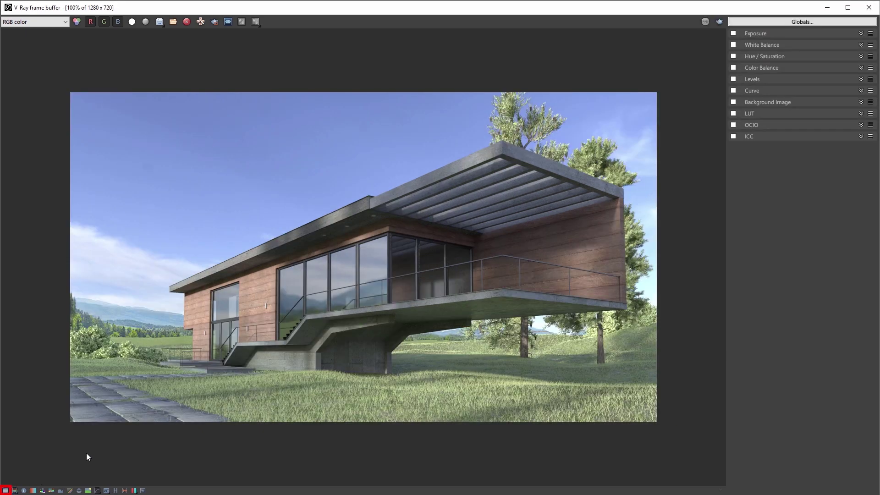
- Enable Hue/Saturation, Color Balance and Curve corrections, bending the curve into an S-shape
{"action": "left_click", "coordinate": [733, 56]}
{"action": "left_click", "coordinate": [733, 67]}
{"action": "left_click", "coordinate": [732, 90]}
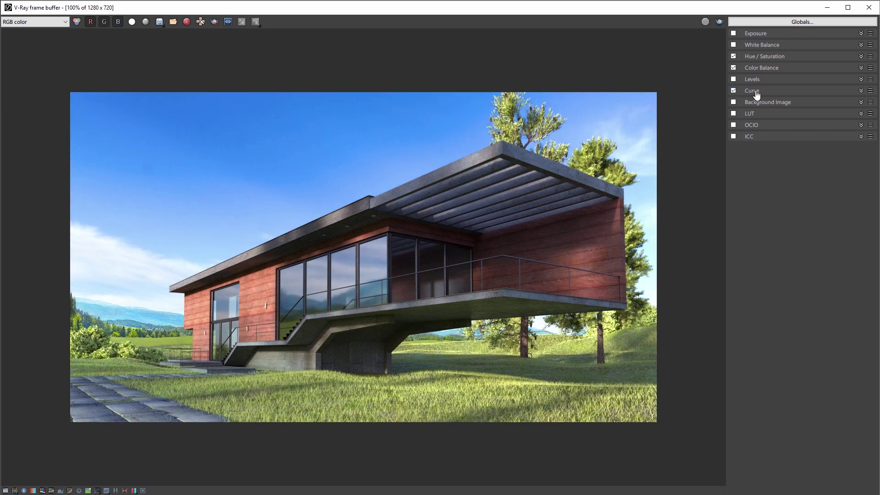
{"action": "left_click", "coordinate": [755, 91]}
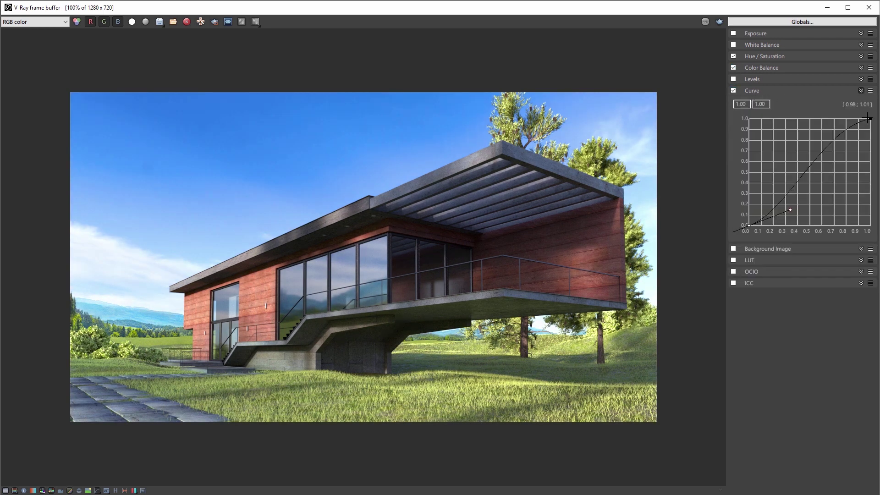
{"action": "left_click_drag", "start_coordinate": [868, 118], "coordinate": [787, 120]}
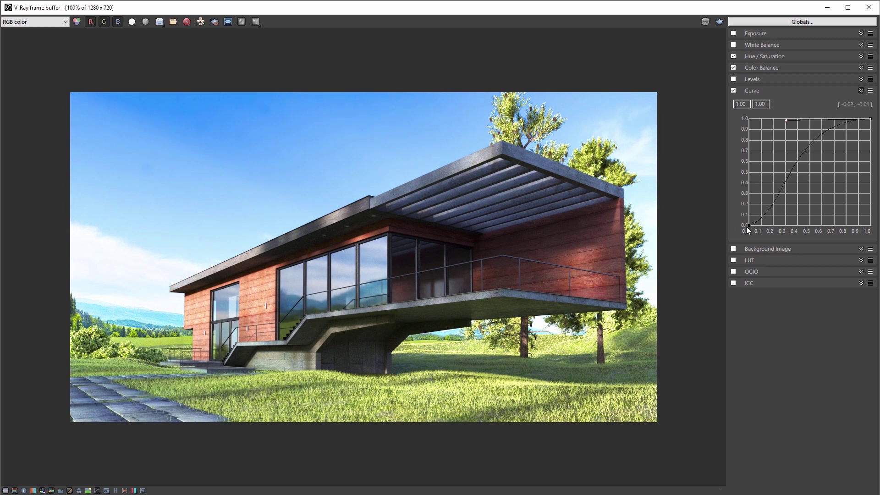
{"action": "left_click_drag", "start_coordinate": [747, 227], "coordinate": [786, 213]}
- Enable Bloom Effect in the V-Ray frame buffer's Lens Effects, then close the lens-effects and color-correction panels
{"action": "left_click", "coordinate": [143, 490]}
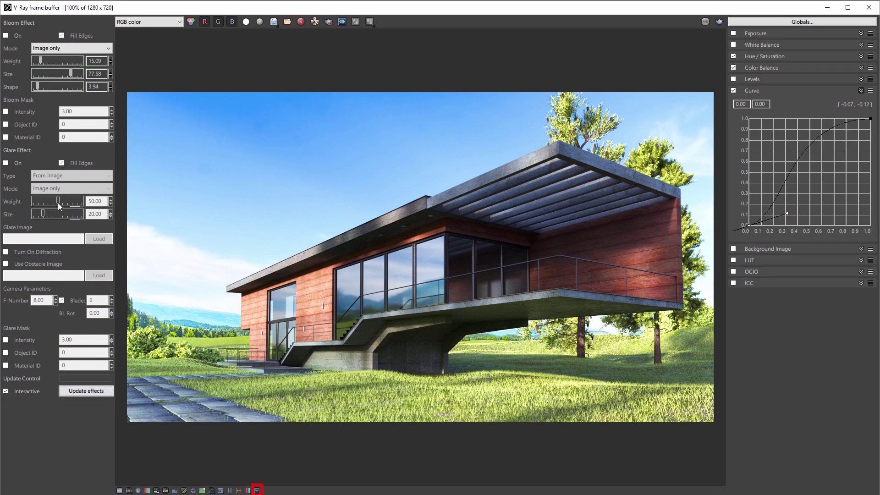
{"action": "left_click", "coordinate": [6, 36]}
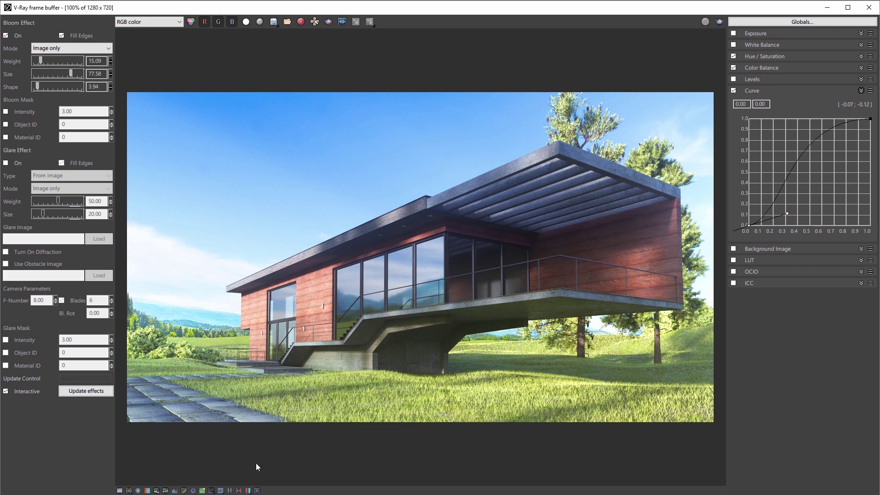
{"action": "left_click", "coordinate": [257, 491]}
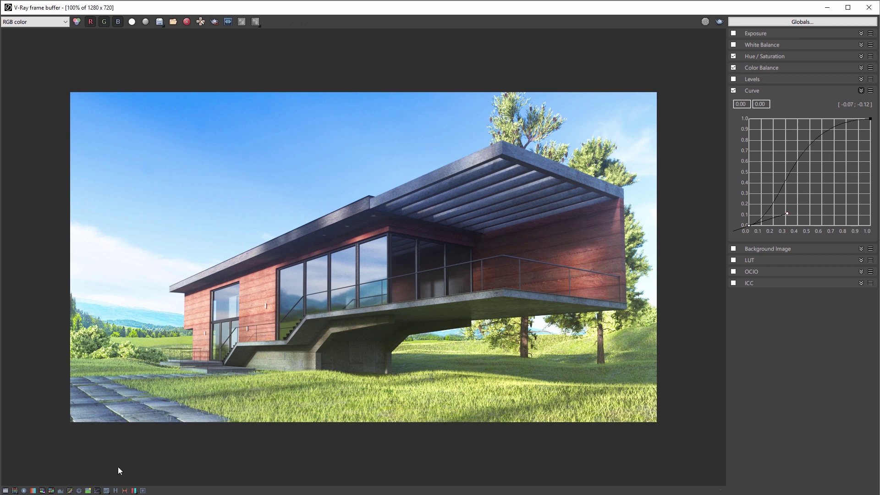
{"action": "left_click", "coordinate": [14, 491]}
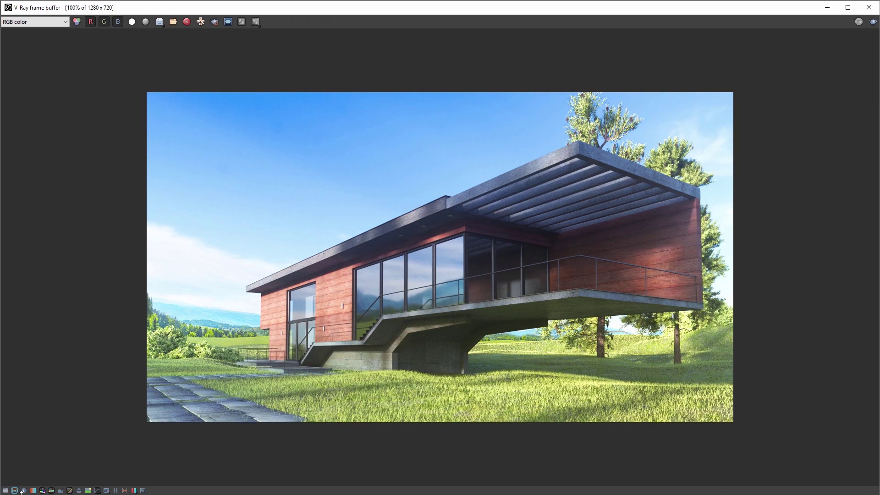